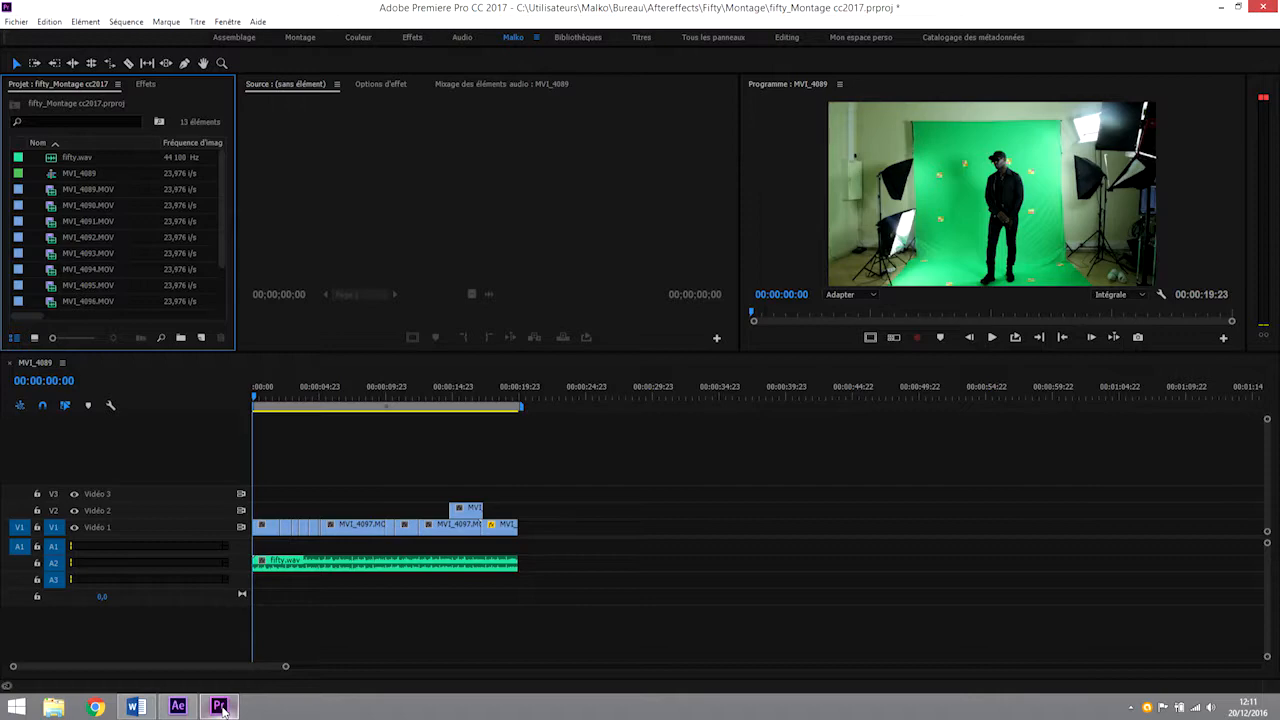
Select all the video and audio clips in the MVI_4089 sequence and replace them with an After Effects composition.
left_click(306, 393)
mouse_move(309, 391)
left_mouse_down()
mouse_move(455, 383)
mouse_move(333, 390)
left_mouse_up()
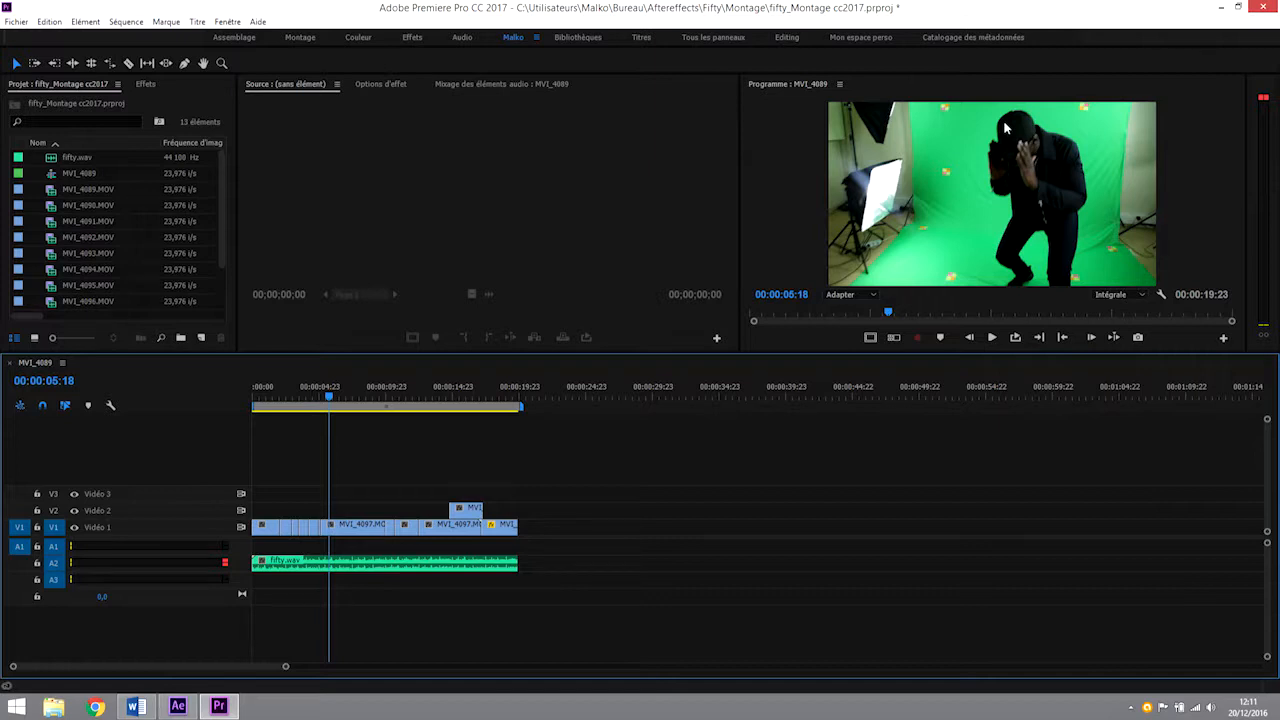
left_click_drag(258, 487, 537, 613)
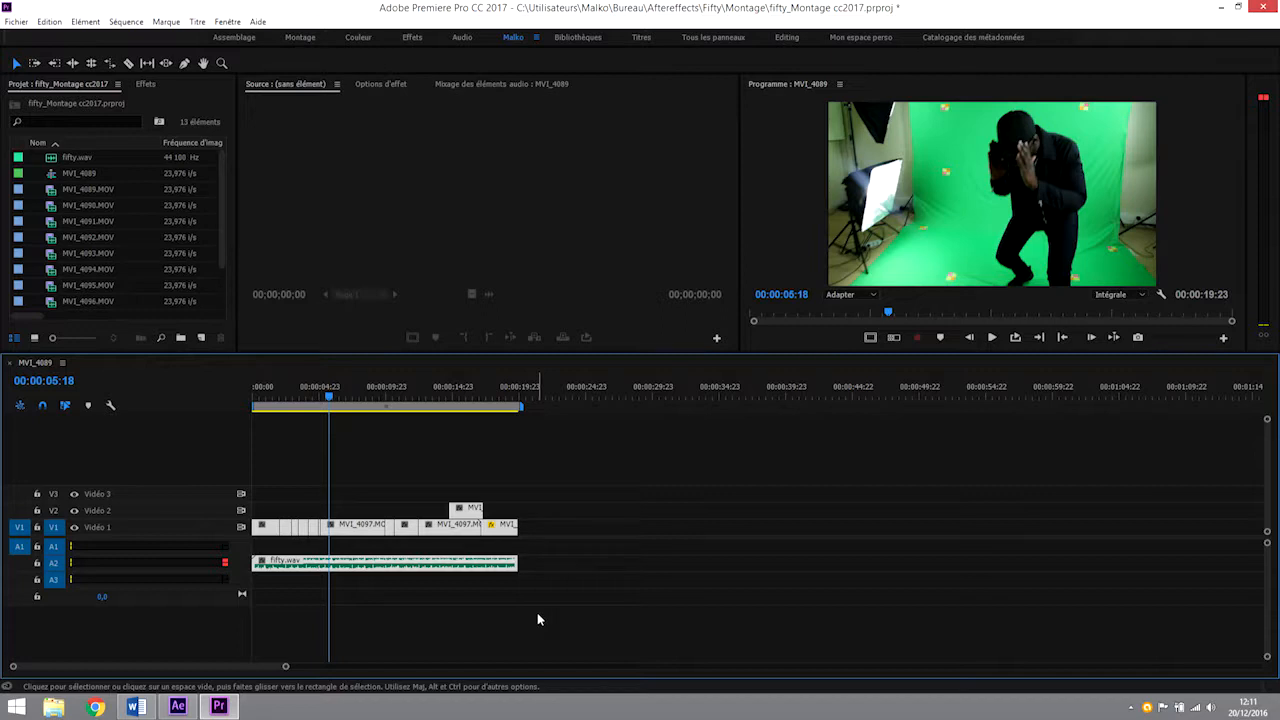
right_click(356, 530)
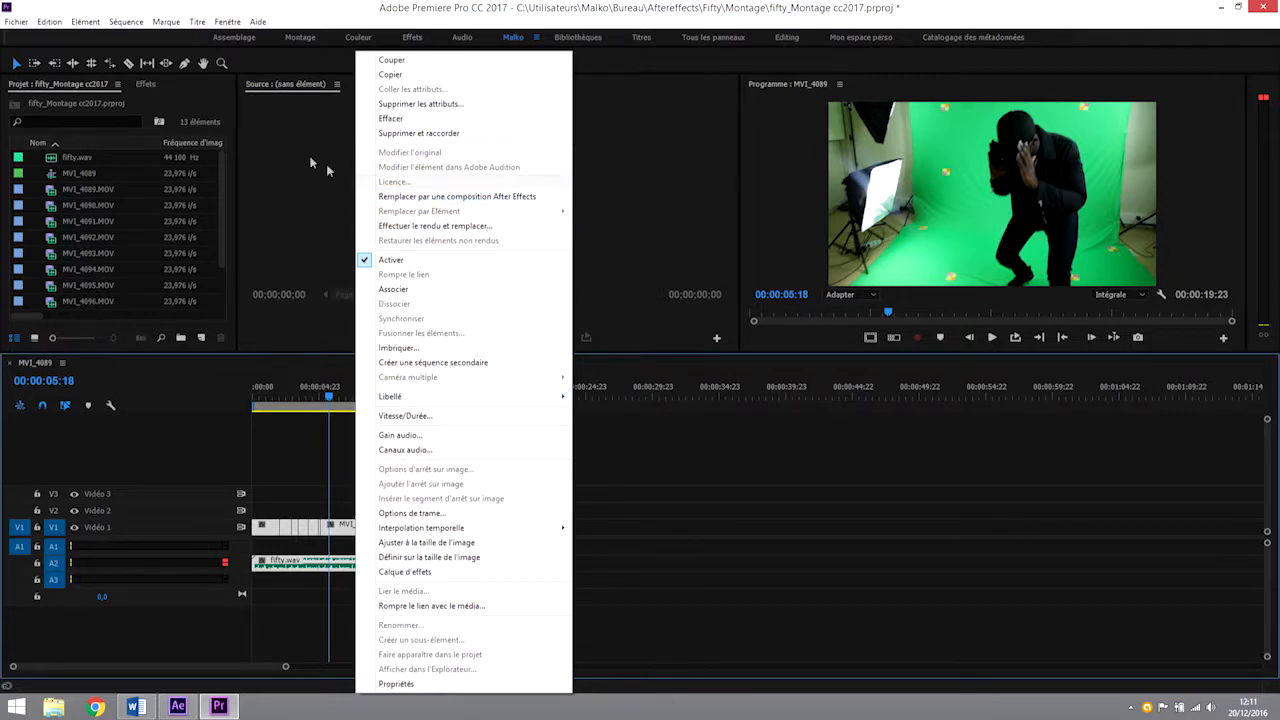
left_click(49, 22)
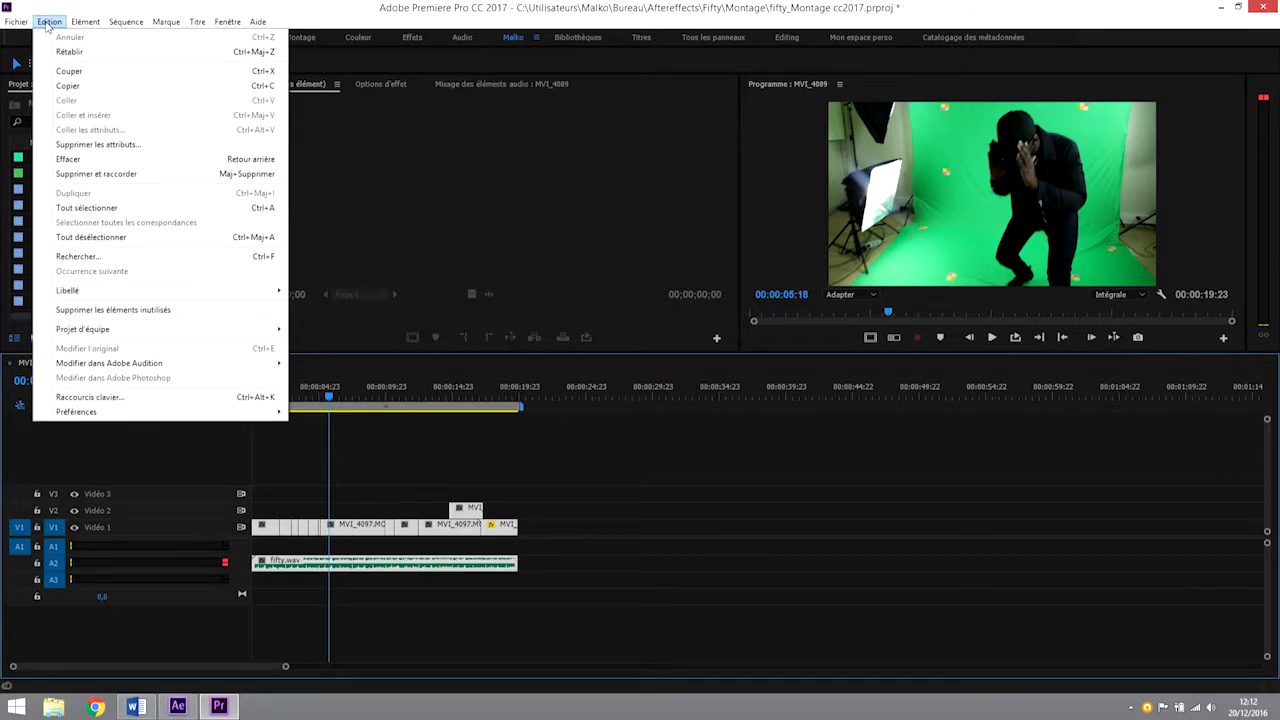
mouse_move(18, 22)
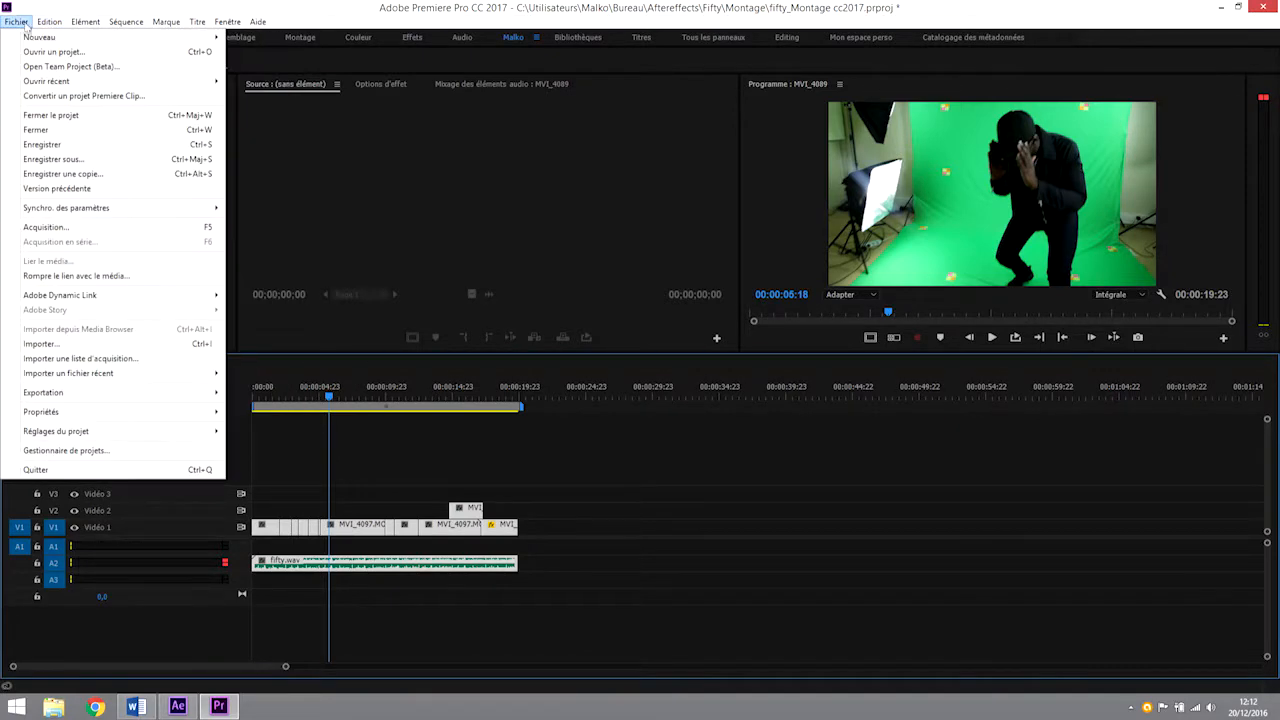
mouse_move(84, 295)
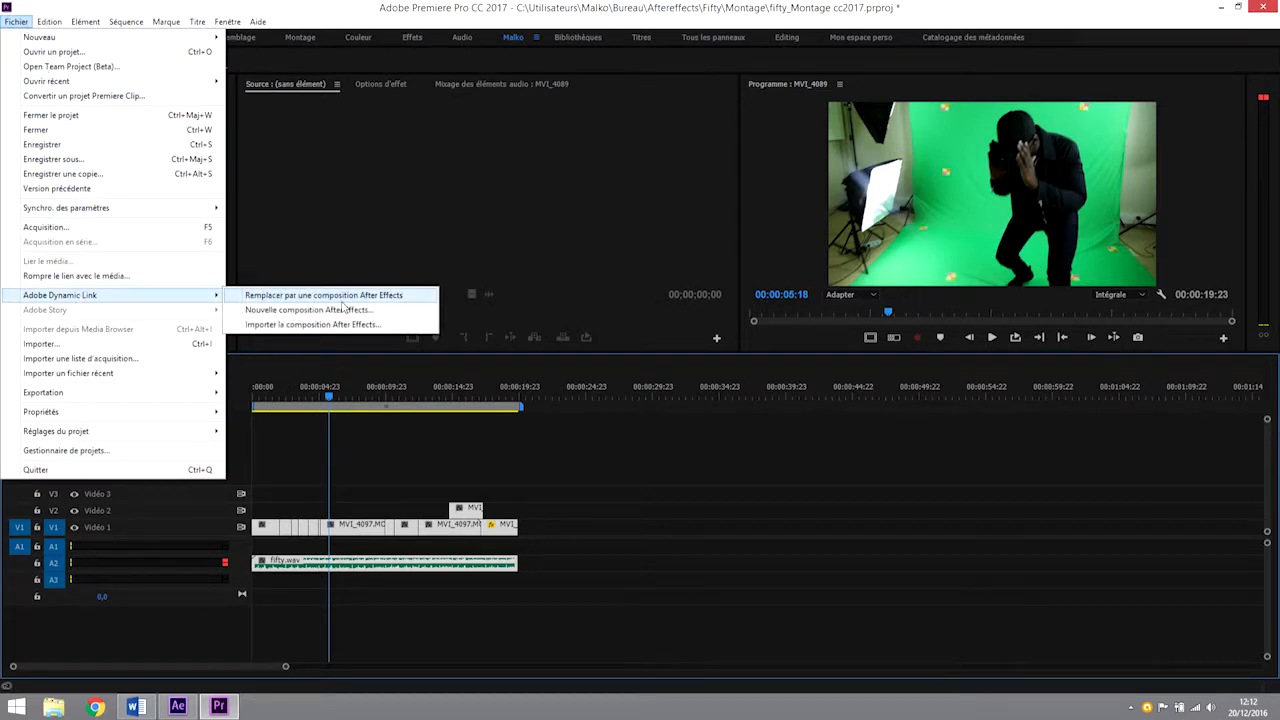
right_click(463, 526)
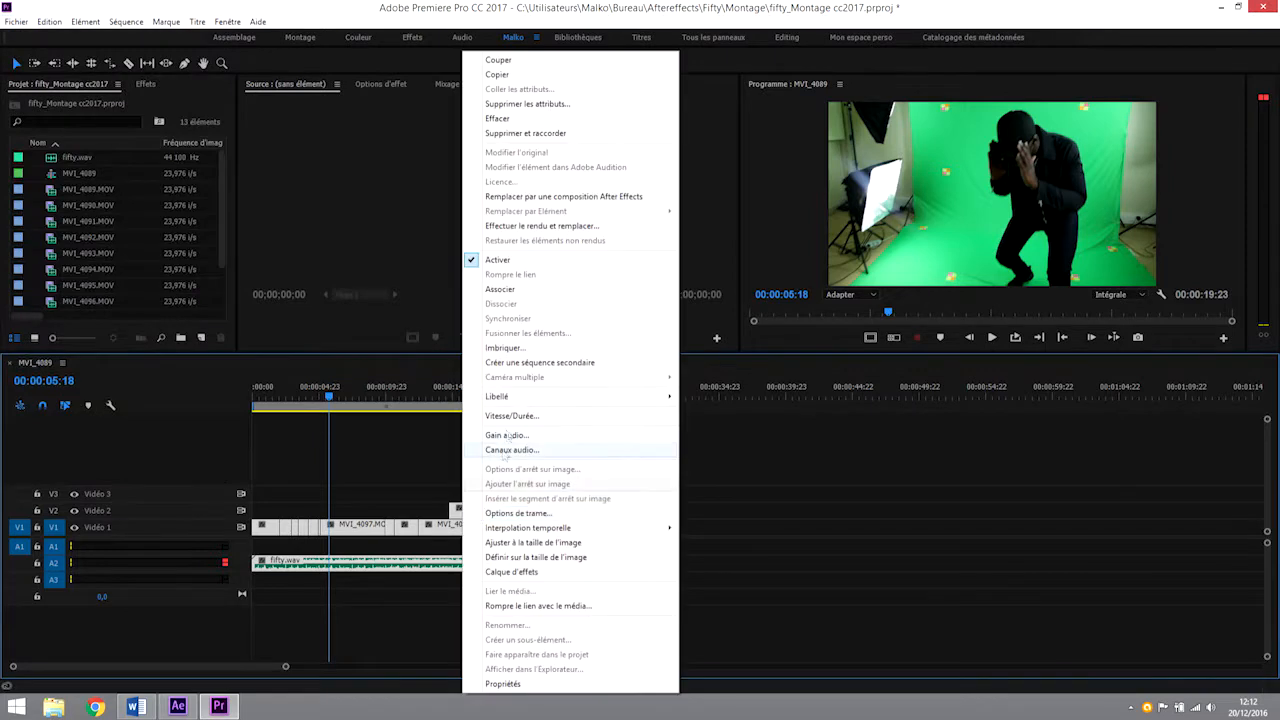
left_click(566, 197)
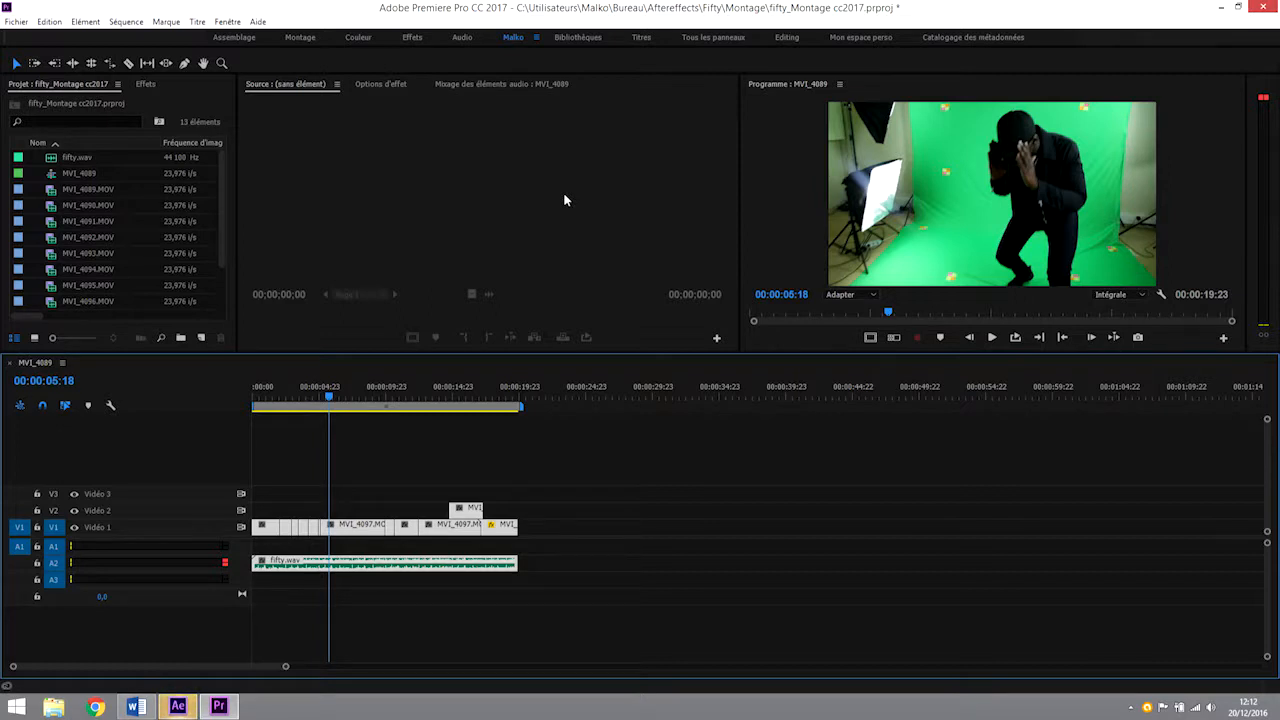
Switch to After Effects and save the new project as "Montage fond vert" in the Aftereffects folder.
left_click(178, 707)
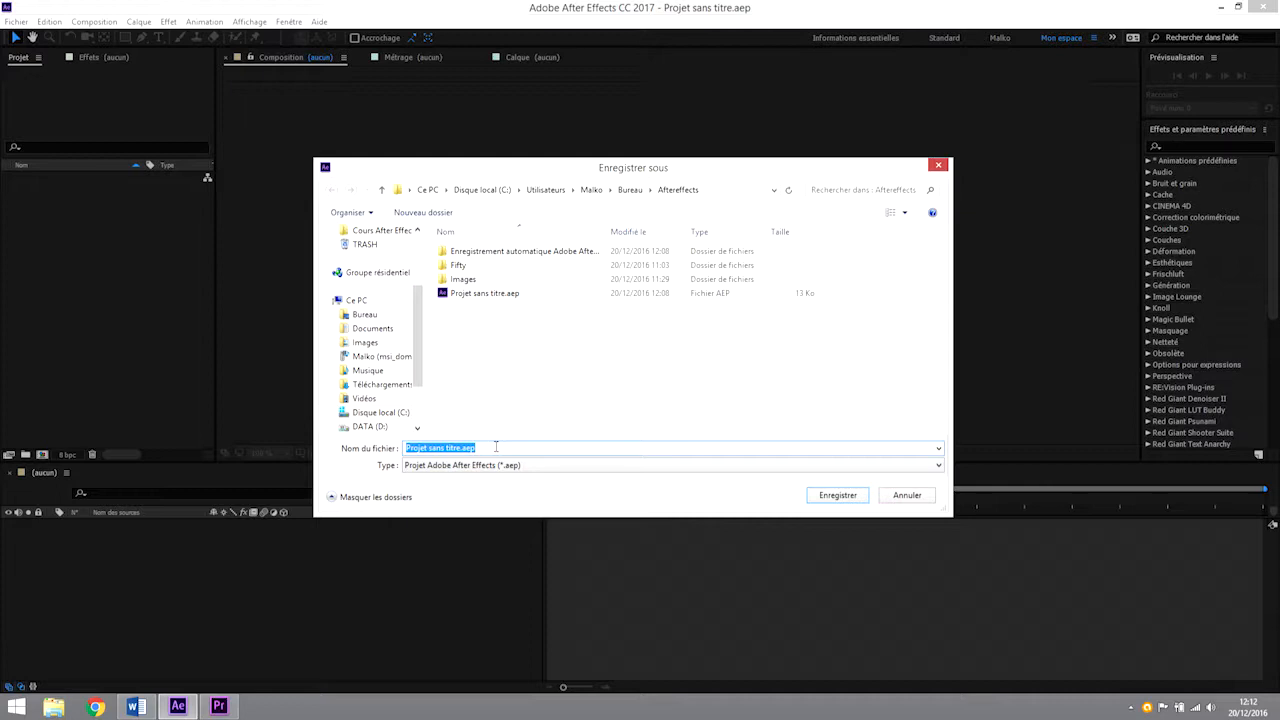
type("fond")
key("Home")
type("Montage fond vert")
left_click(846, 496)
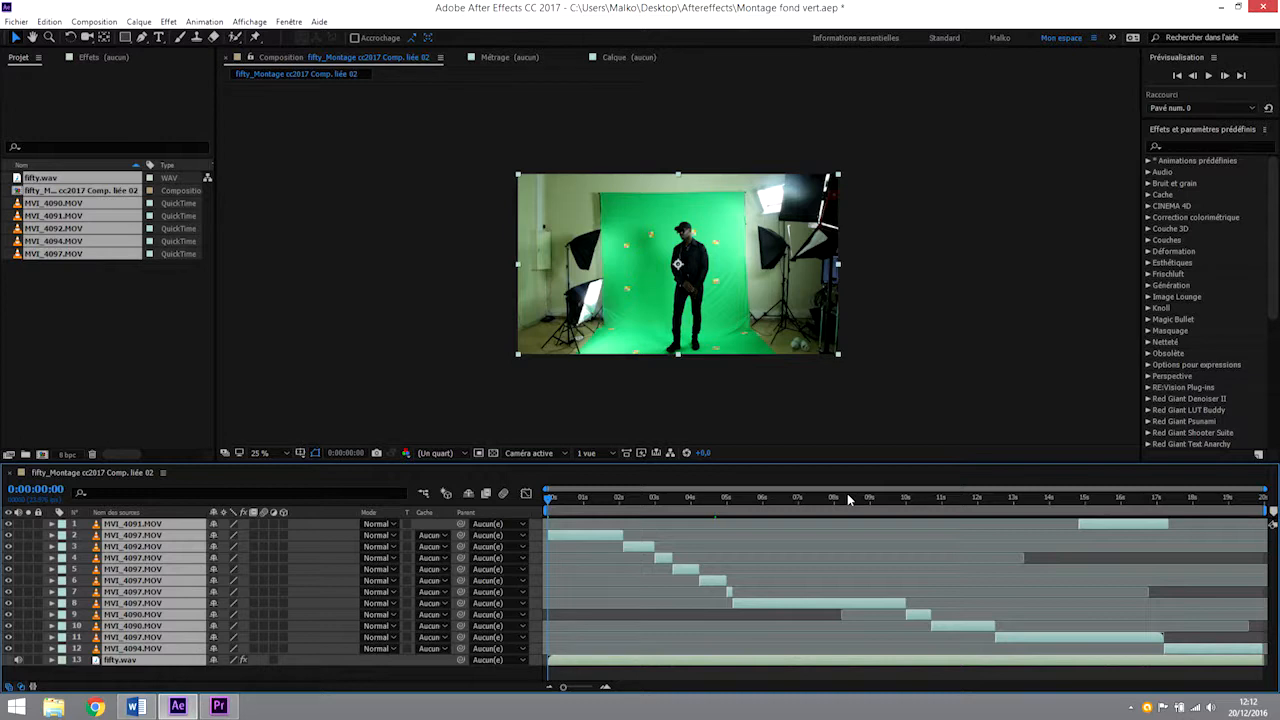
Inspect the linked composition in the project, and switch to Premiere Pro to scrub through the linked clip to its end.
left_click(122, 312)
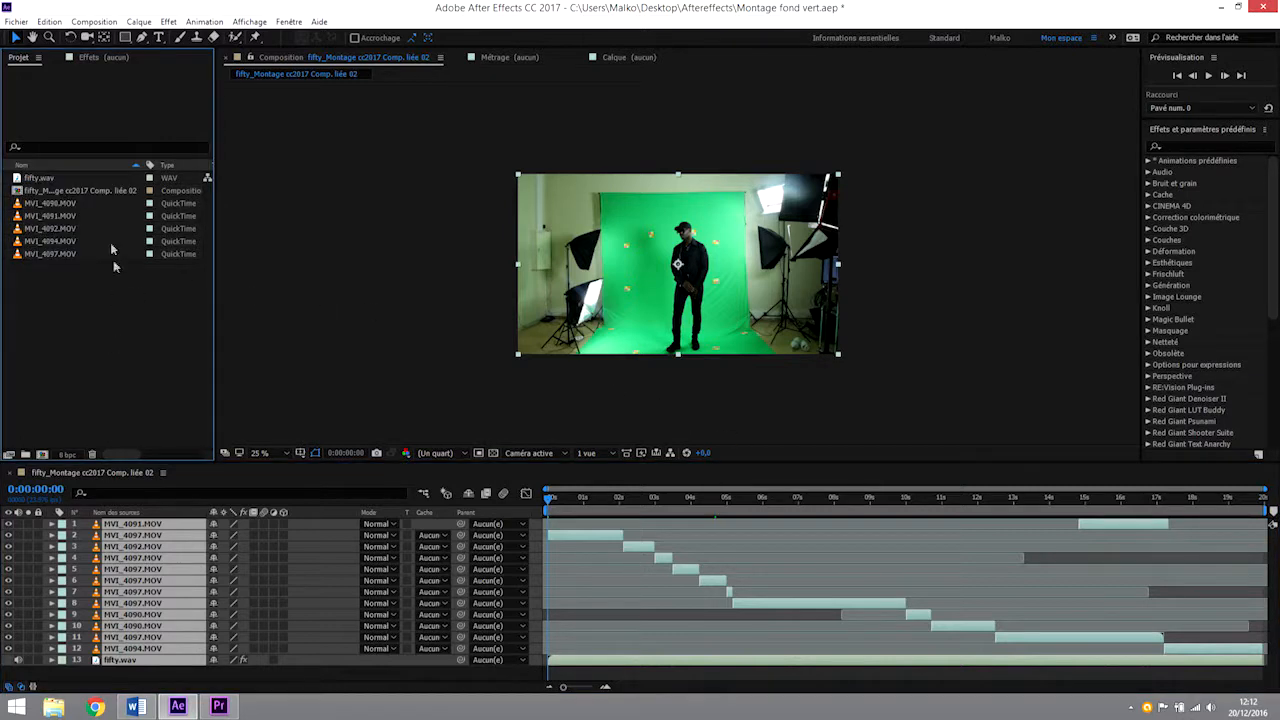
left_click(29, 192)
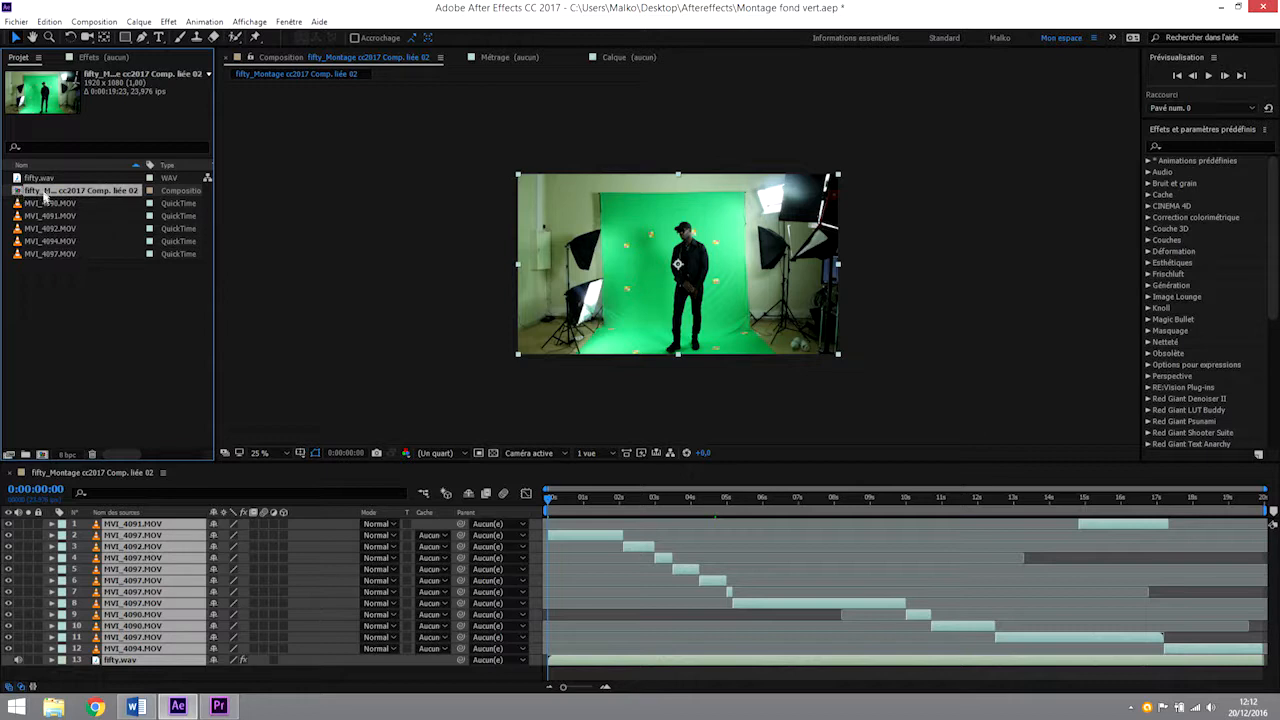
mouse_move(218, 708)
left_click(222, 707)
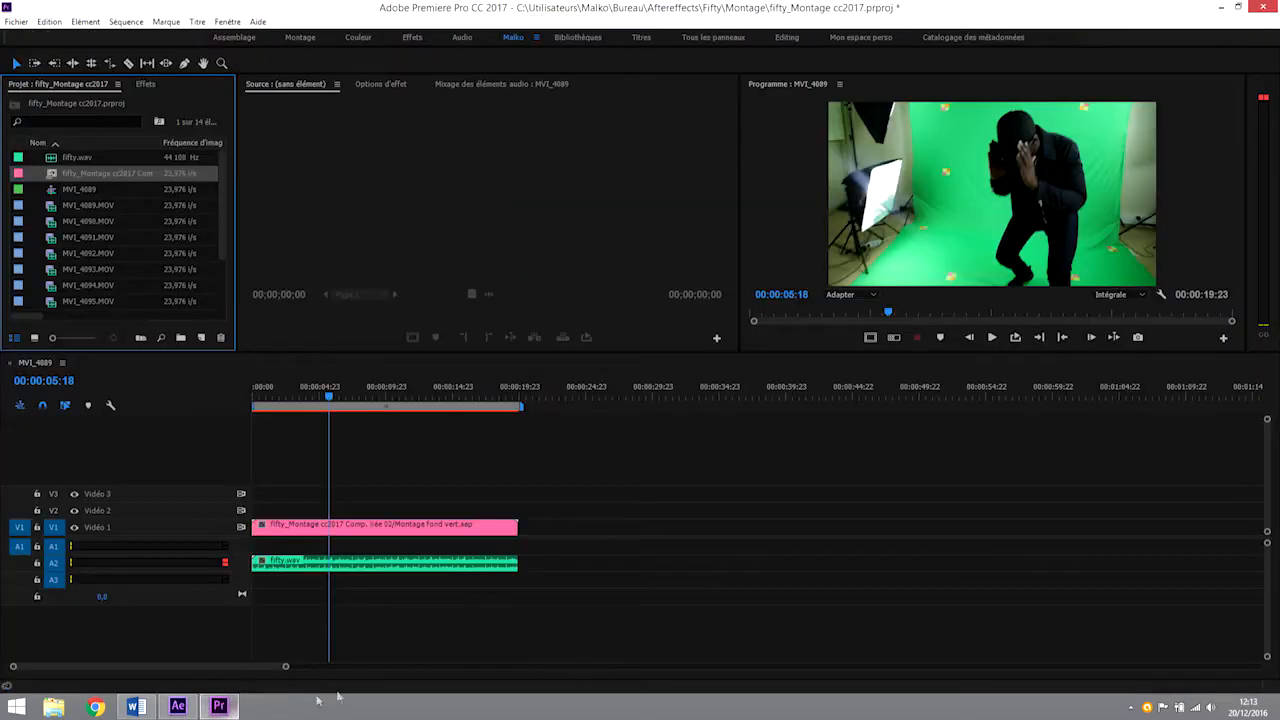
left_click_drag(330, 400, 518, 389)
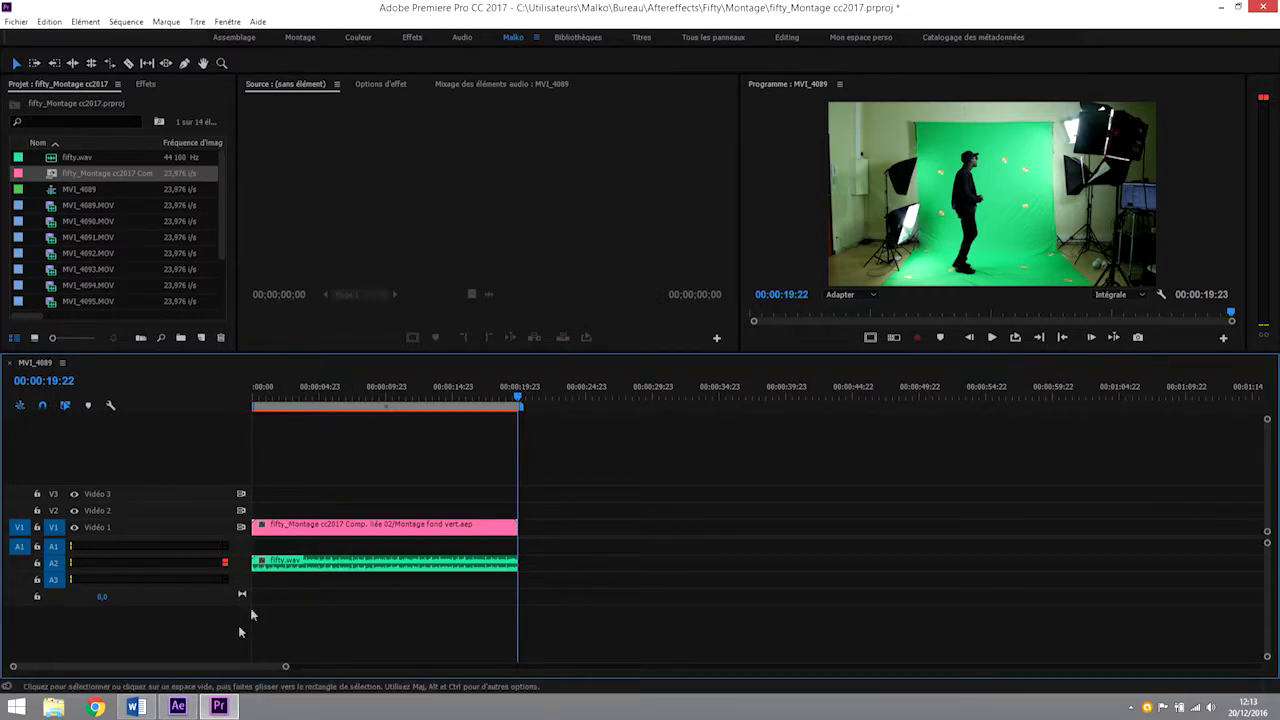
Switch to After Effects, draw a rectangular mask around the man on the MVI_4097.MOV layer at 0:00:00:18, and save the project.
left_click(178, 707)
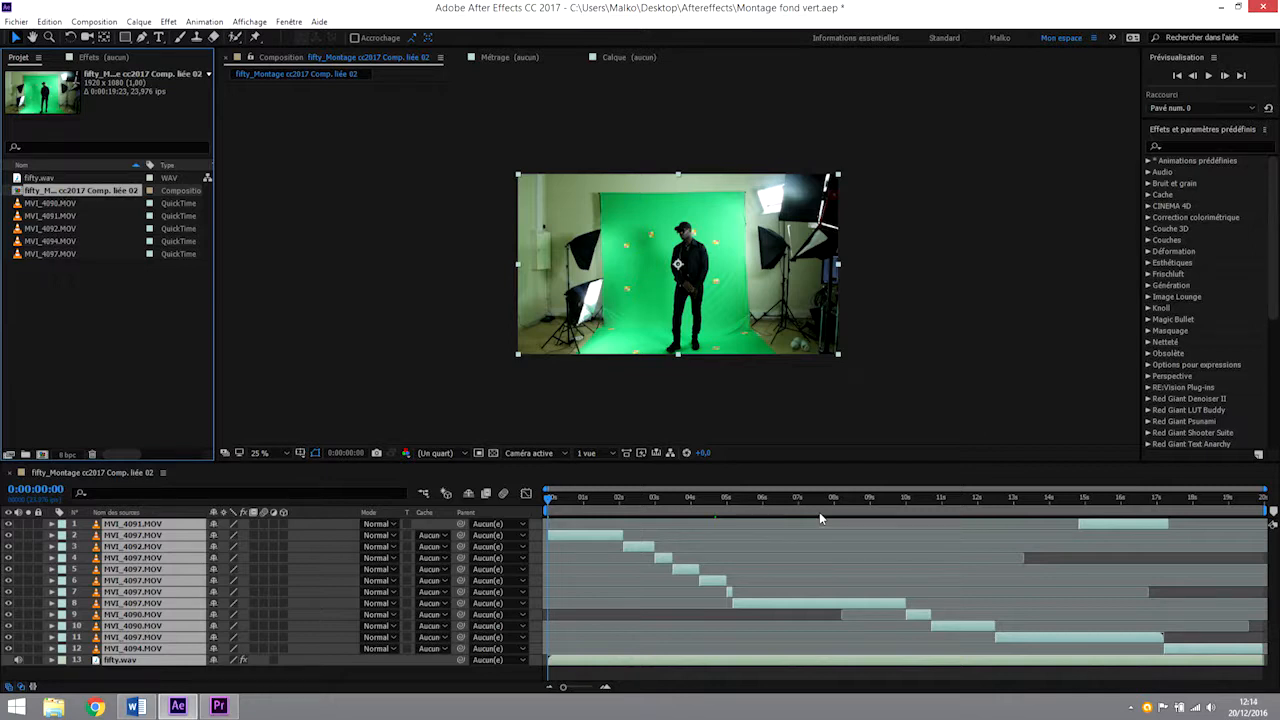
left_click_drag(551, 496, 575, 508)
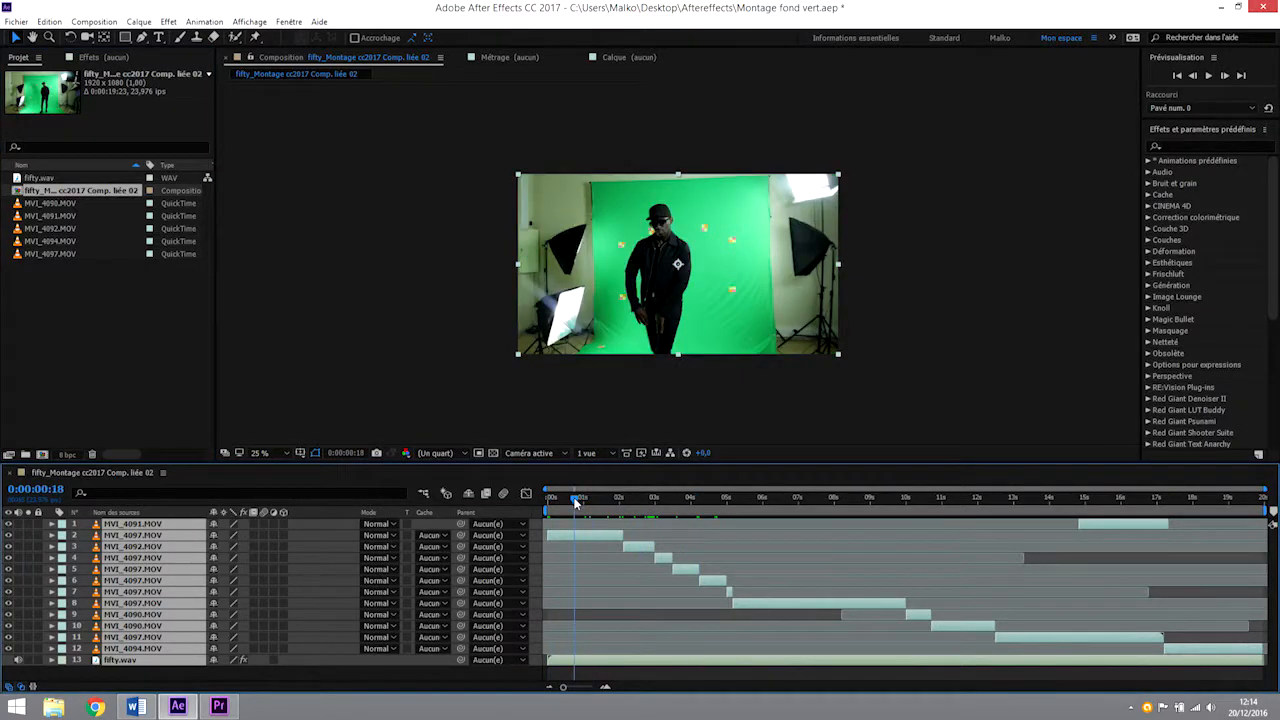
left_click(599, 536)
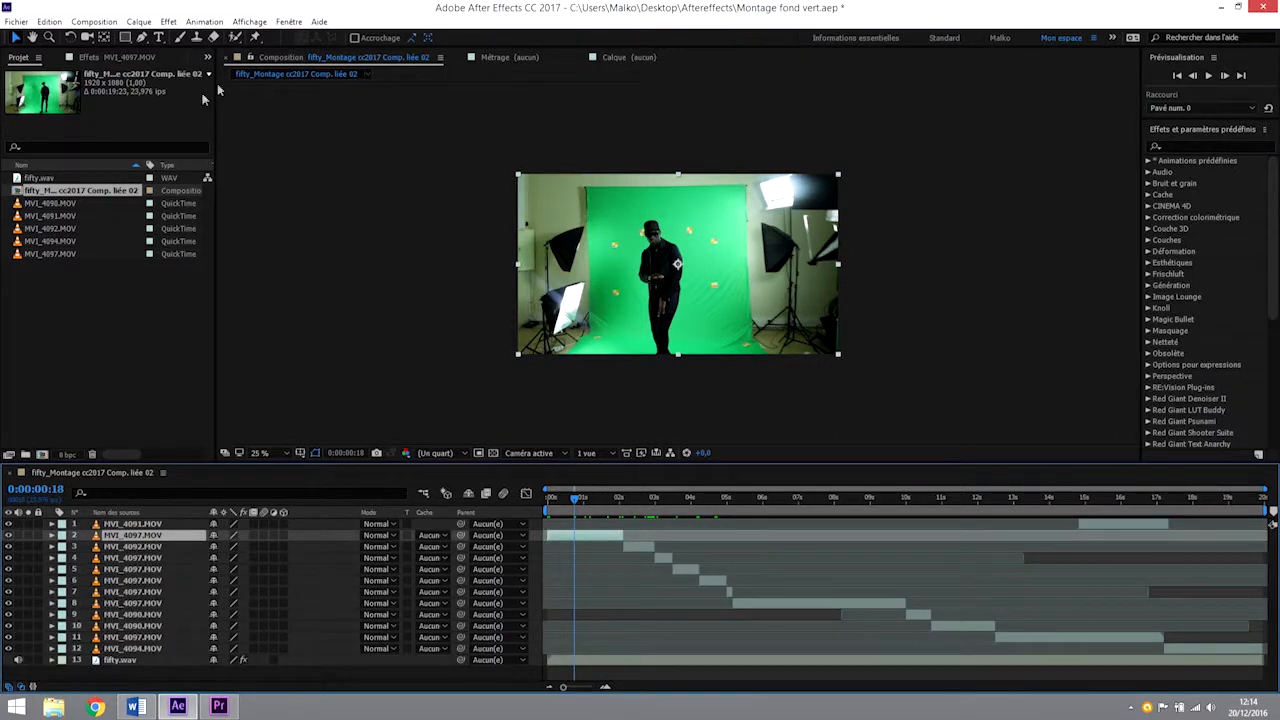
left_click(125, 38)
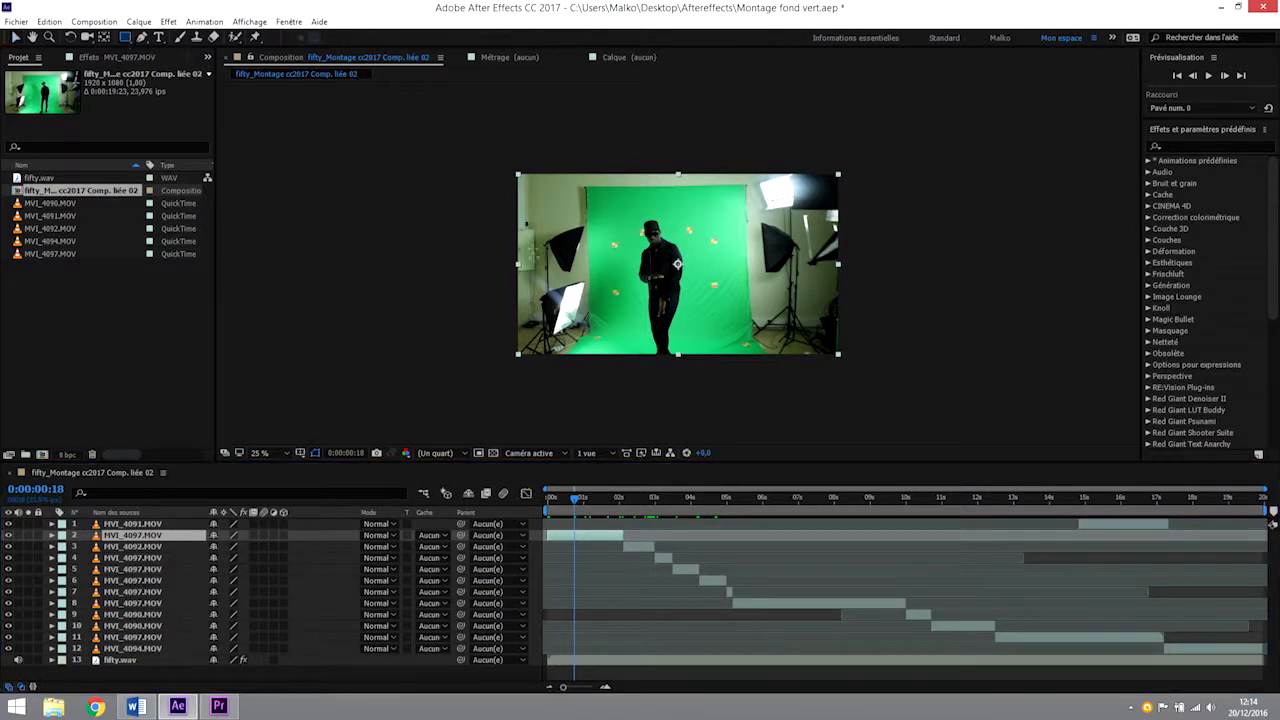
left_click_drag(627, 211, 706, 355)
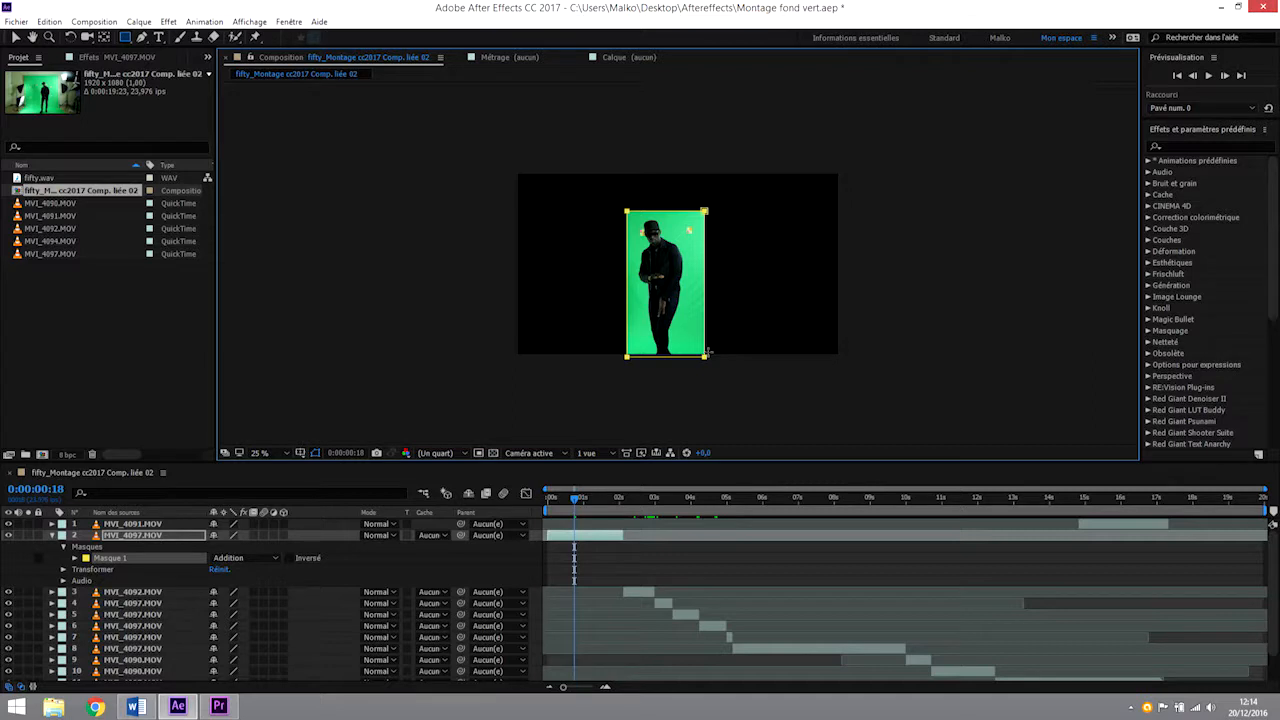
mouse_move(575, 497)
left_mouse_down()
mouse_move(550, 508)
mouse_move(651, 512)
mouse_move(583, 510)
left_mouse_up()
key("ctrl+s")
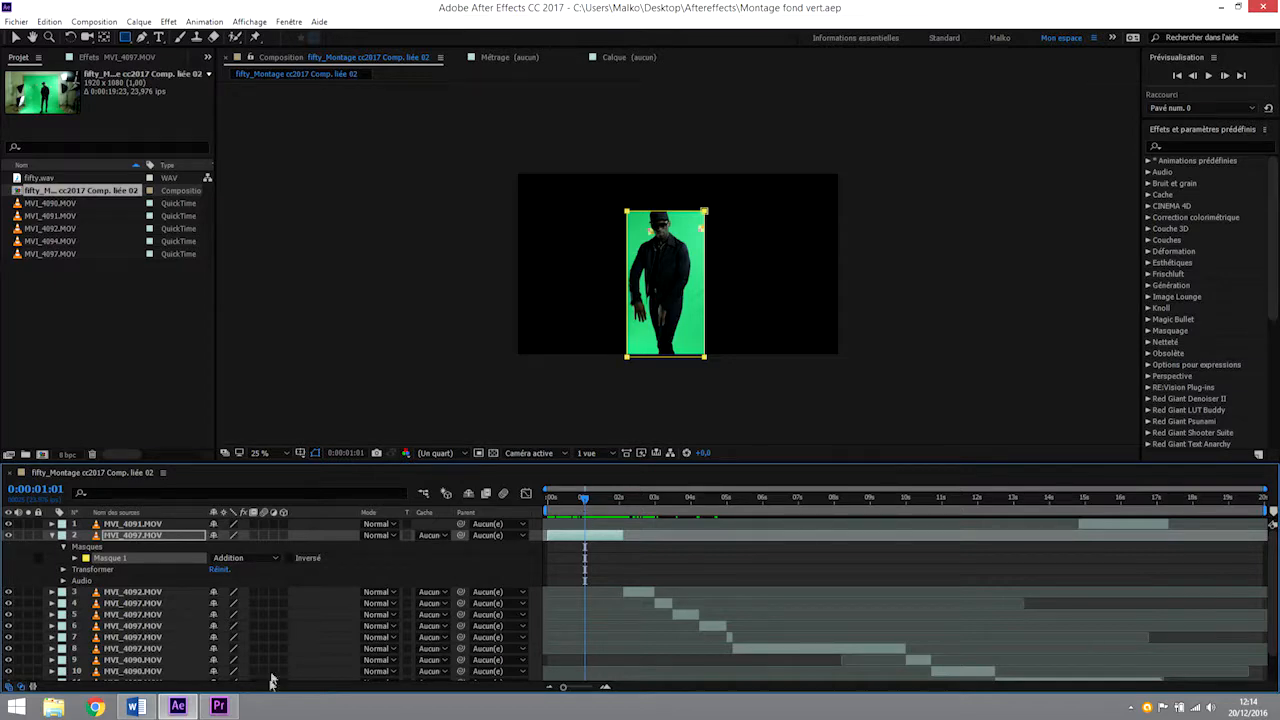
Switch to Premiere Pro and play the sequence from the start to check the masked shot in the linked clip.
left_click(218, 706)
left_click_drag(521, 400, 252, 403)
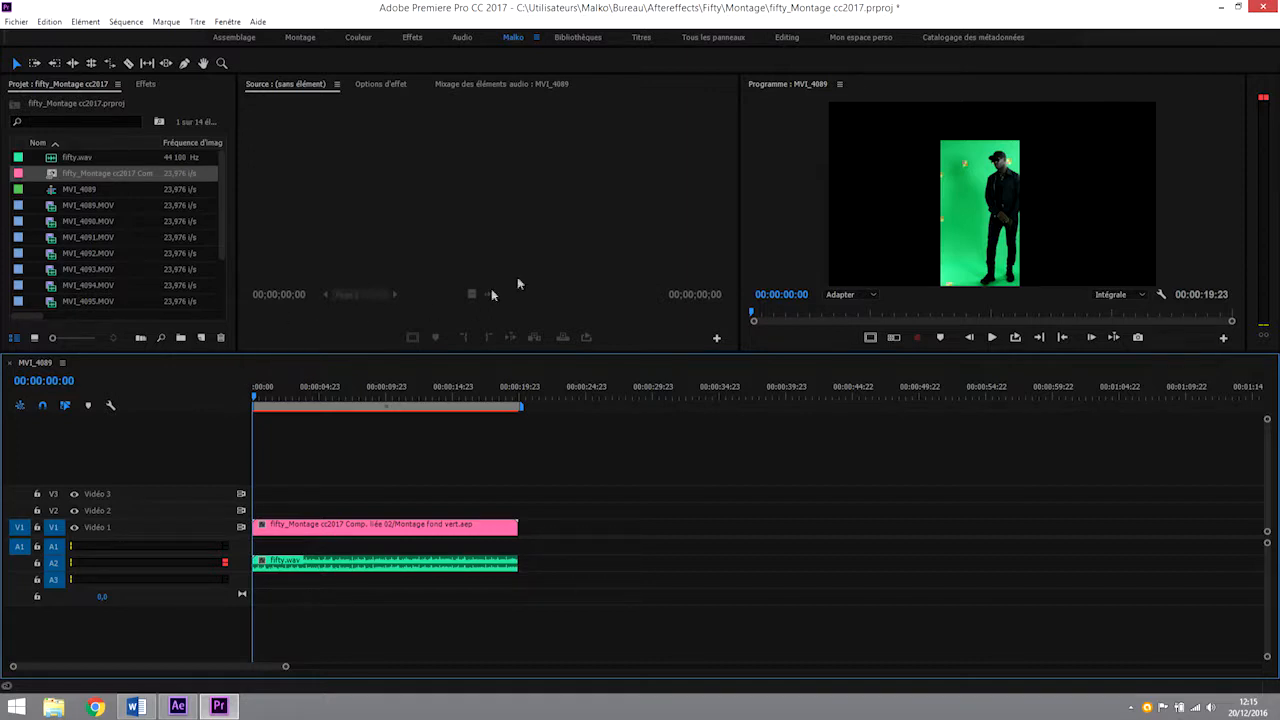
key("space")
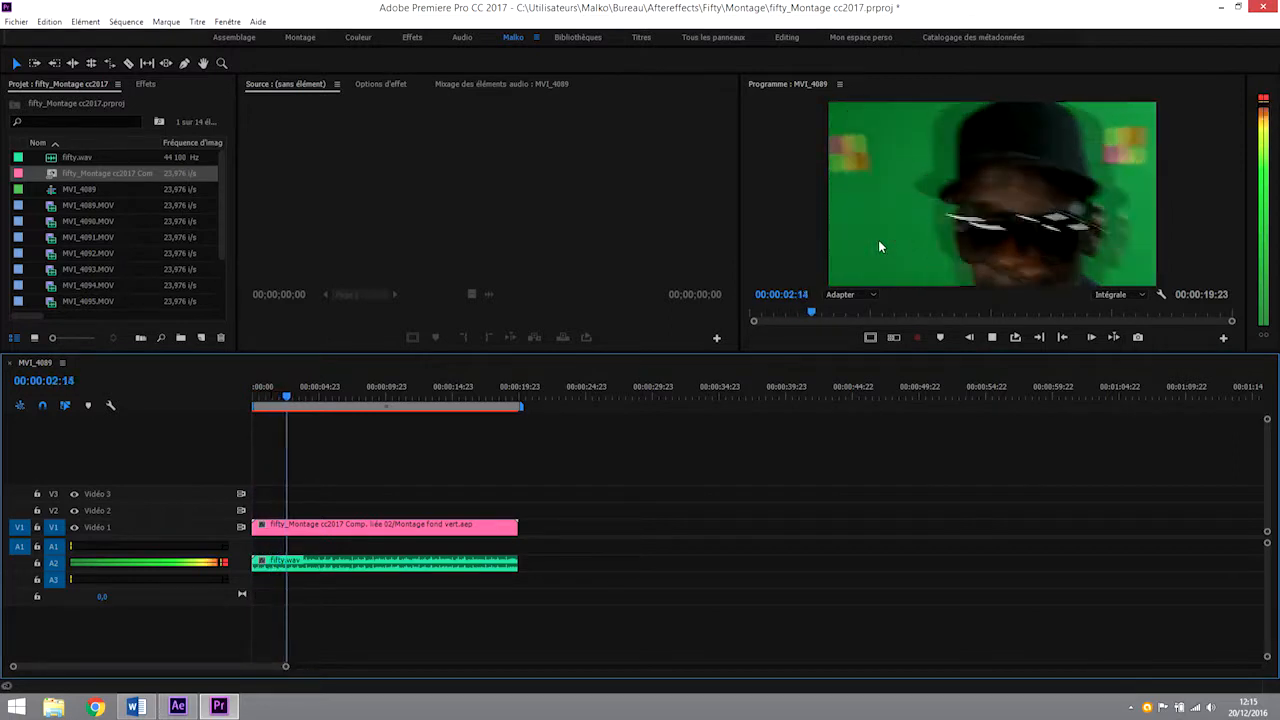
key("space")
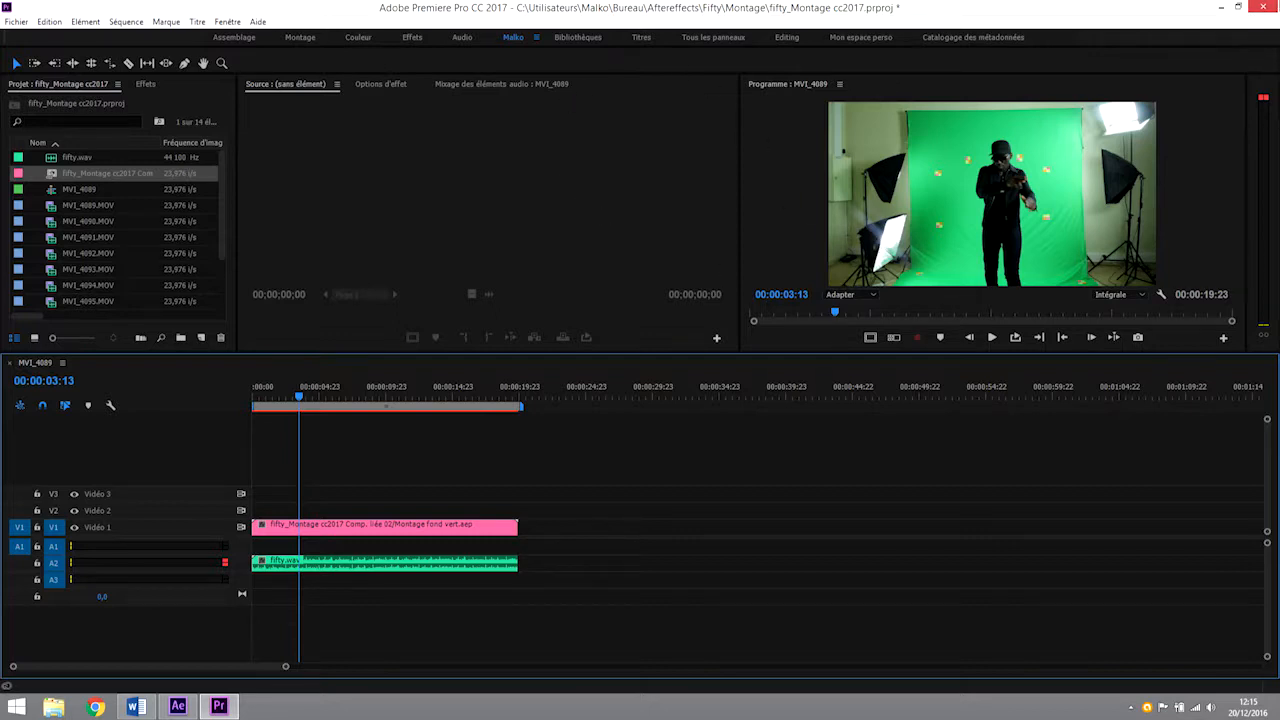
Close Premiere Pro without saving the changes and close the open After Effects project.
left_click(1264, 9)
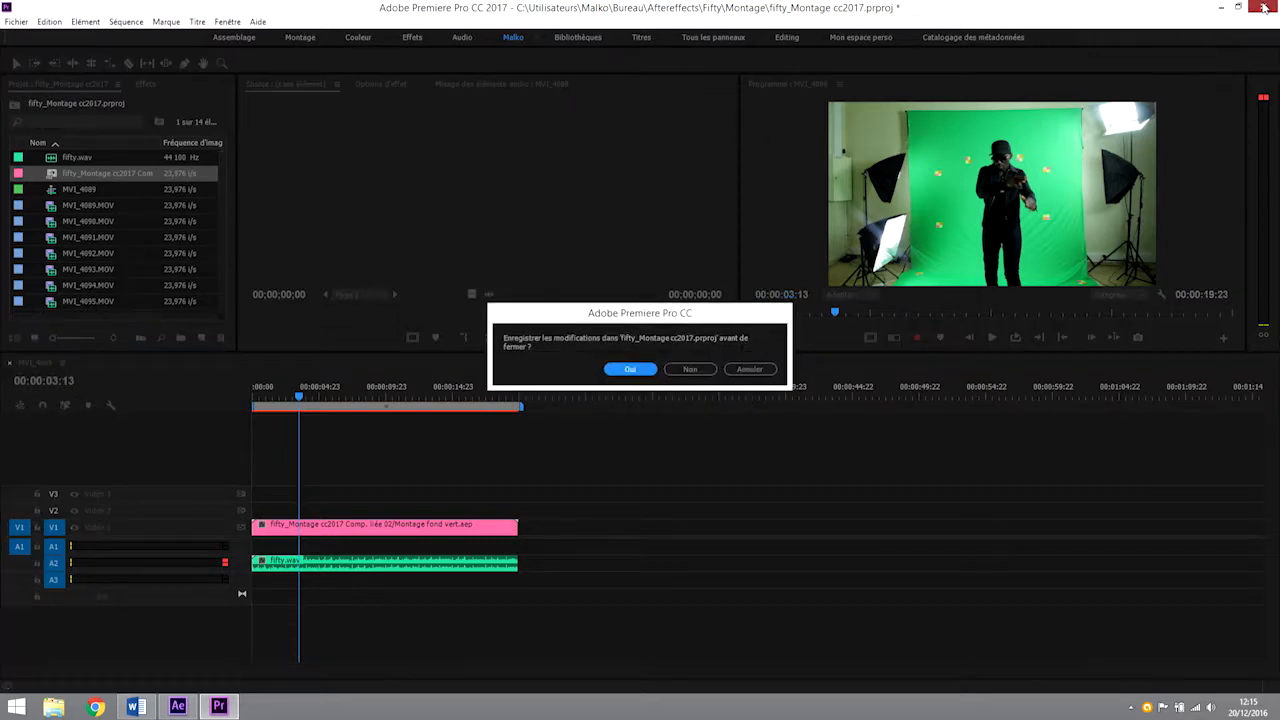
left_click(690, 369)
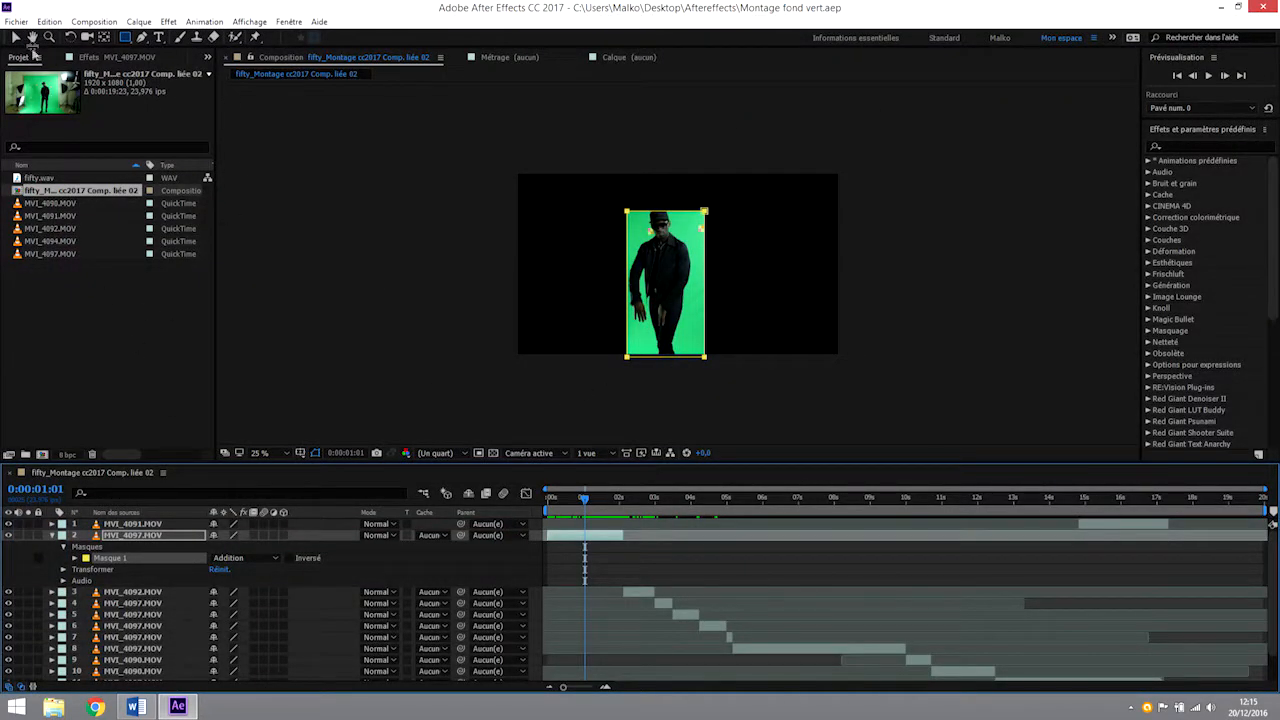
left_click(16, 21)
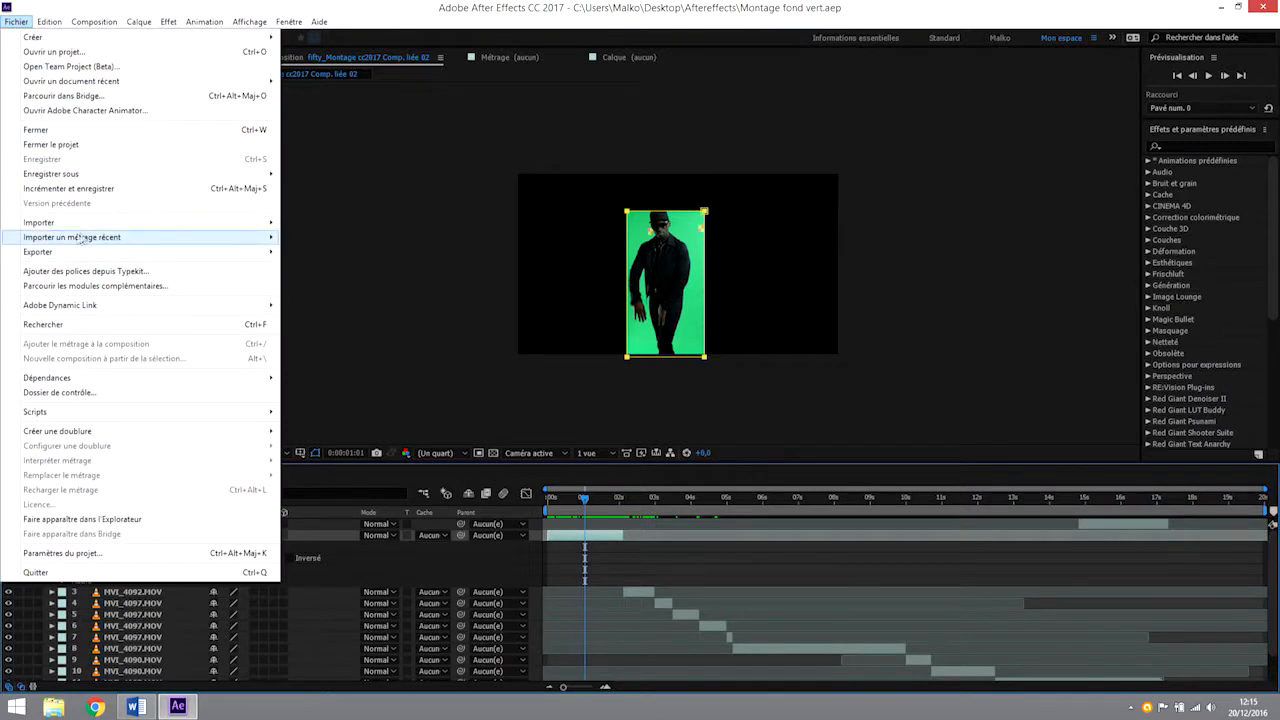
left_click(46, 146)
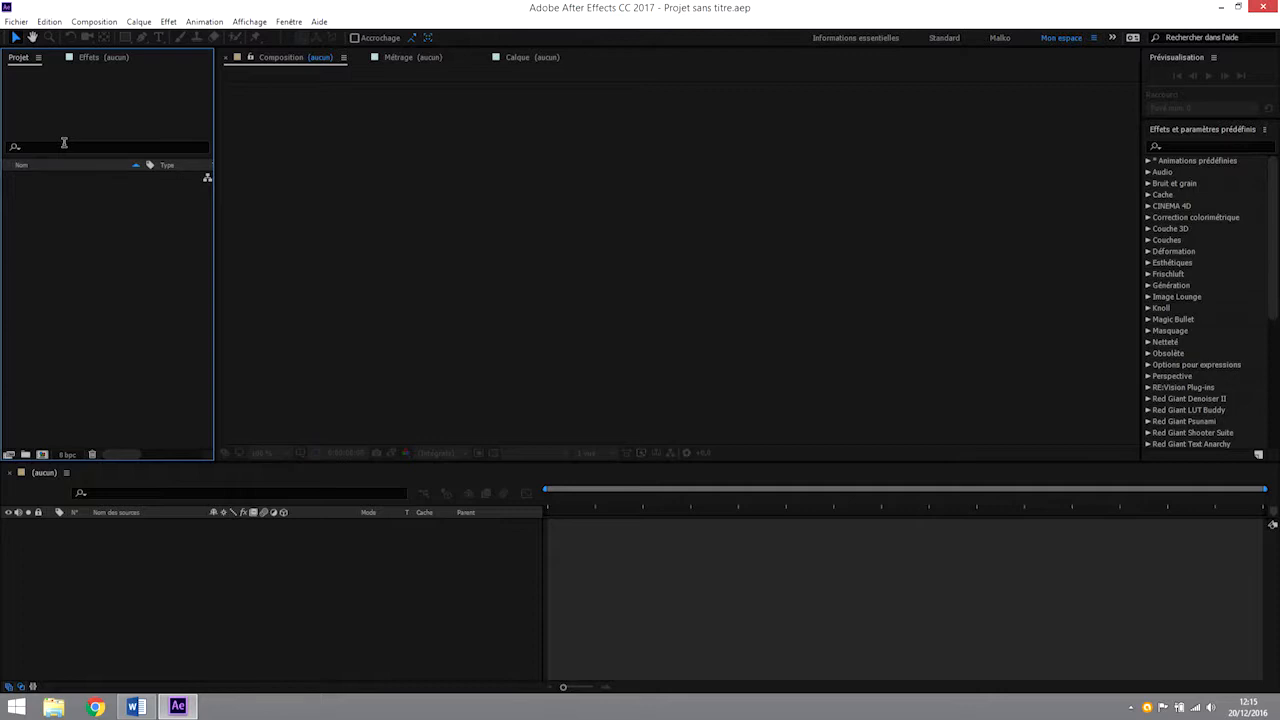
Import speaker.c4d from the Aftereffects folder as footage and create a composition from it.
double_click(120, 268)
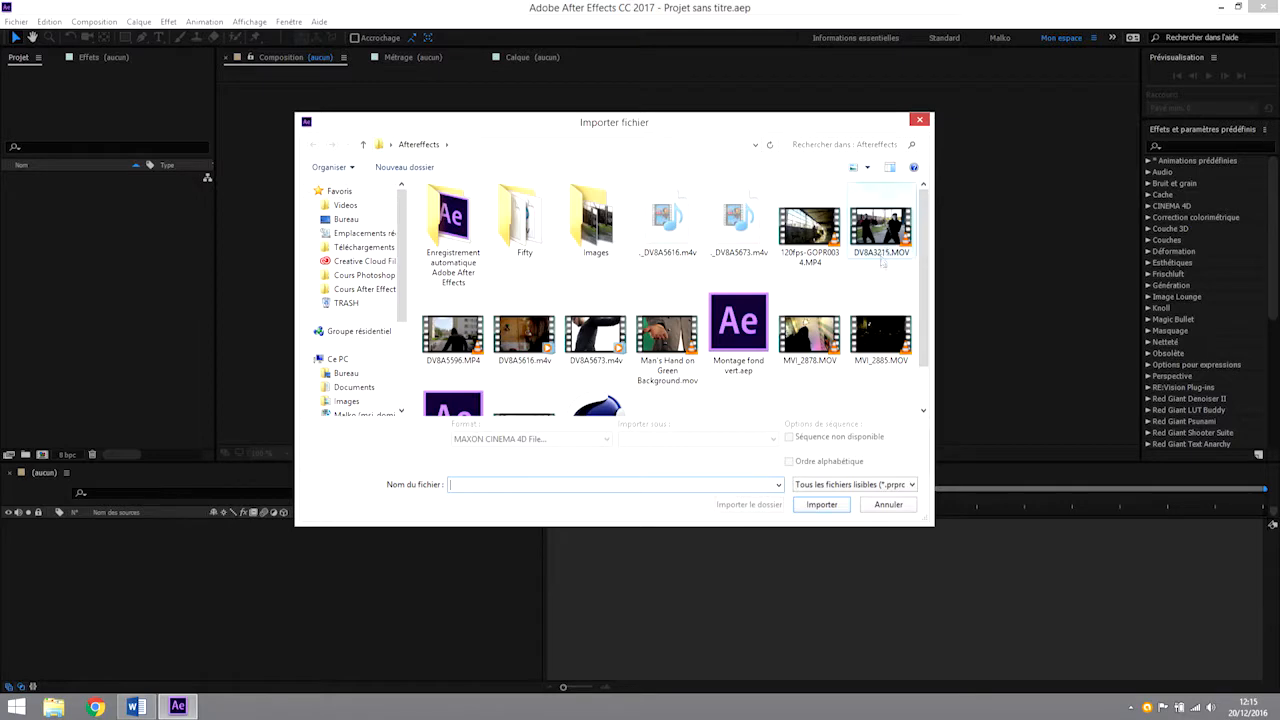
scroll(640, 350, "down", 1)
left_click(597, 369)
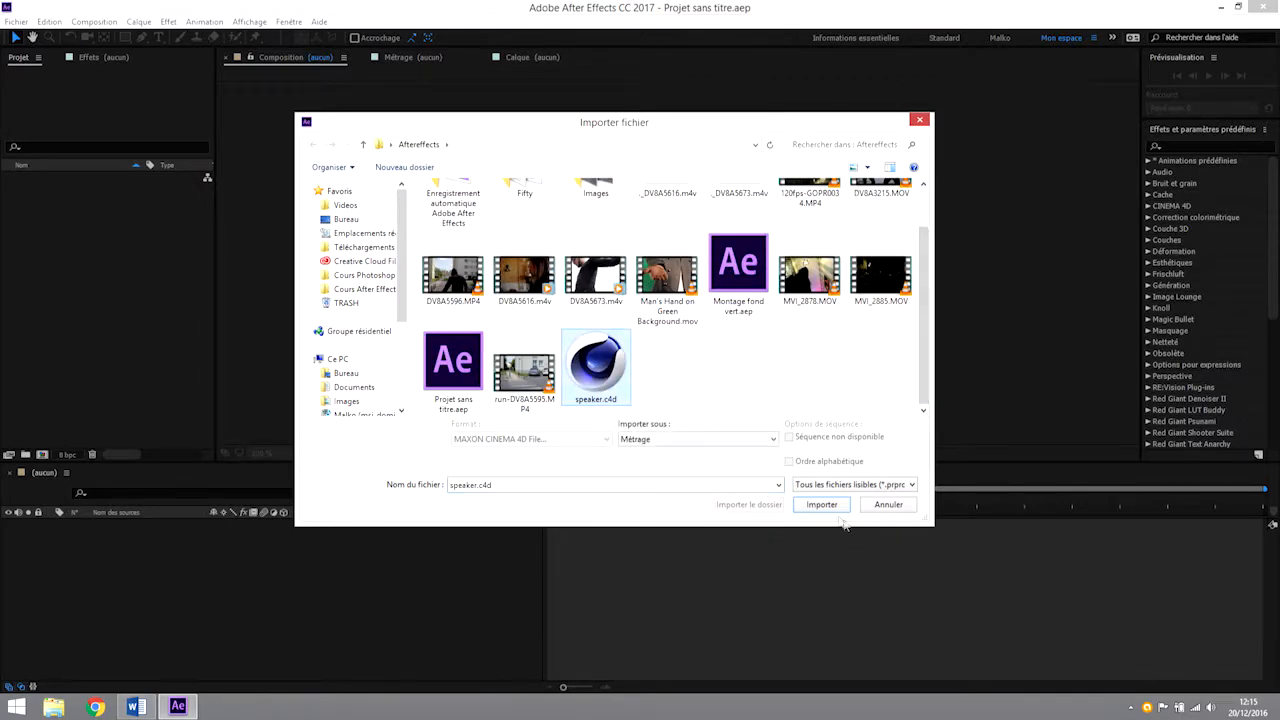
left_click(822, 504)
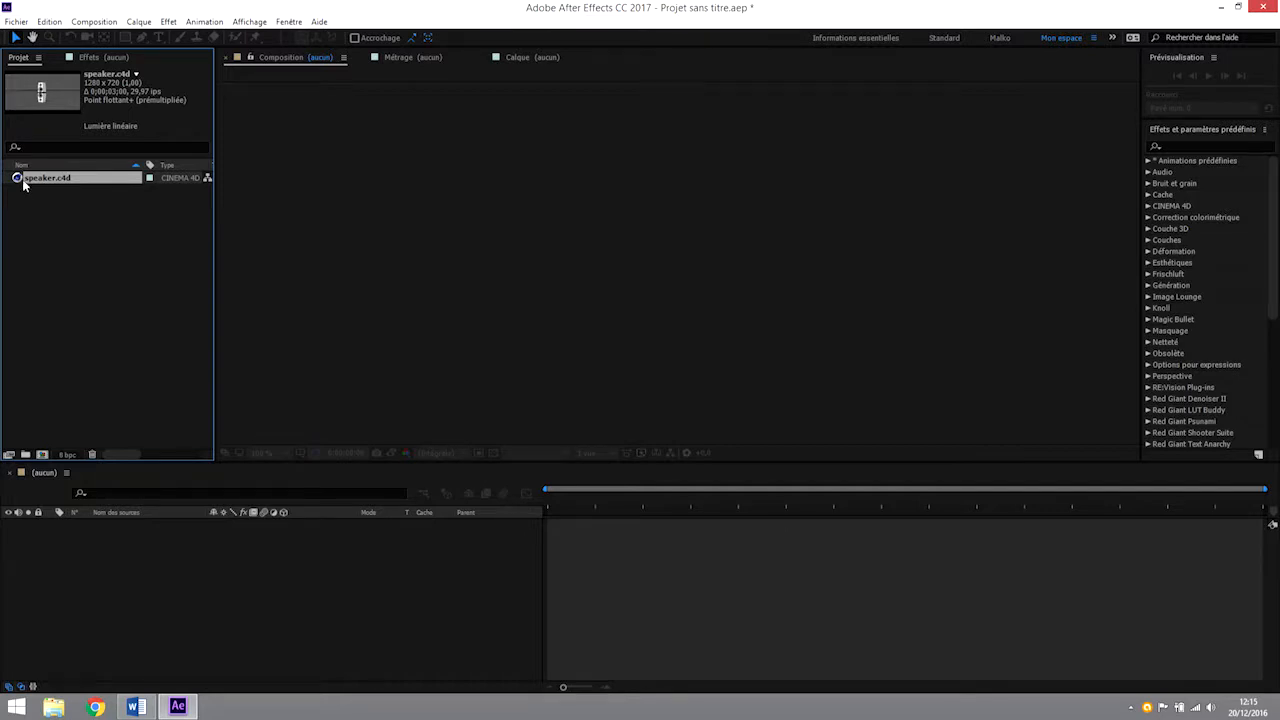
left_click_drag(17, 182, 277, 571)
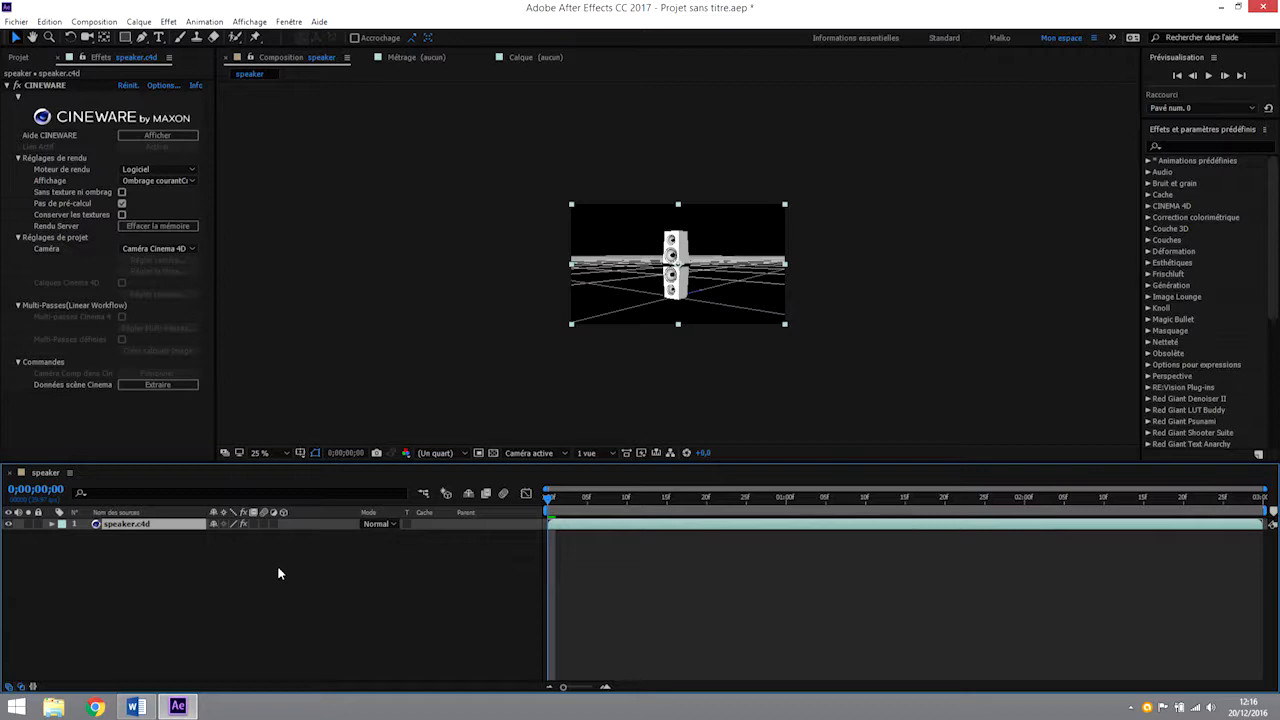
Open the original file of the speaker.c4d layer for editing in CINEMA 4D.
scroll(676, 250, "up", 1)
scroll(678, 260, "up", 1)
scroll(678, 260, "down", 1)
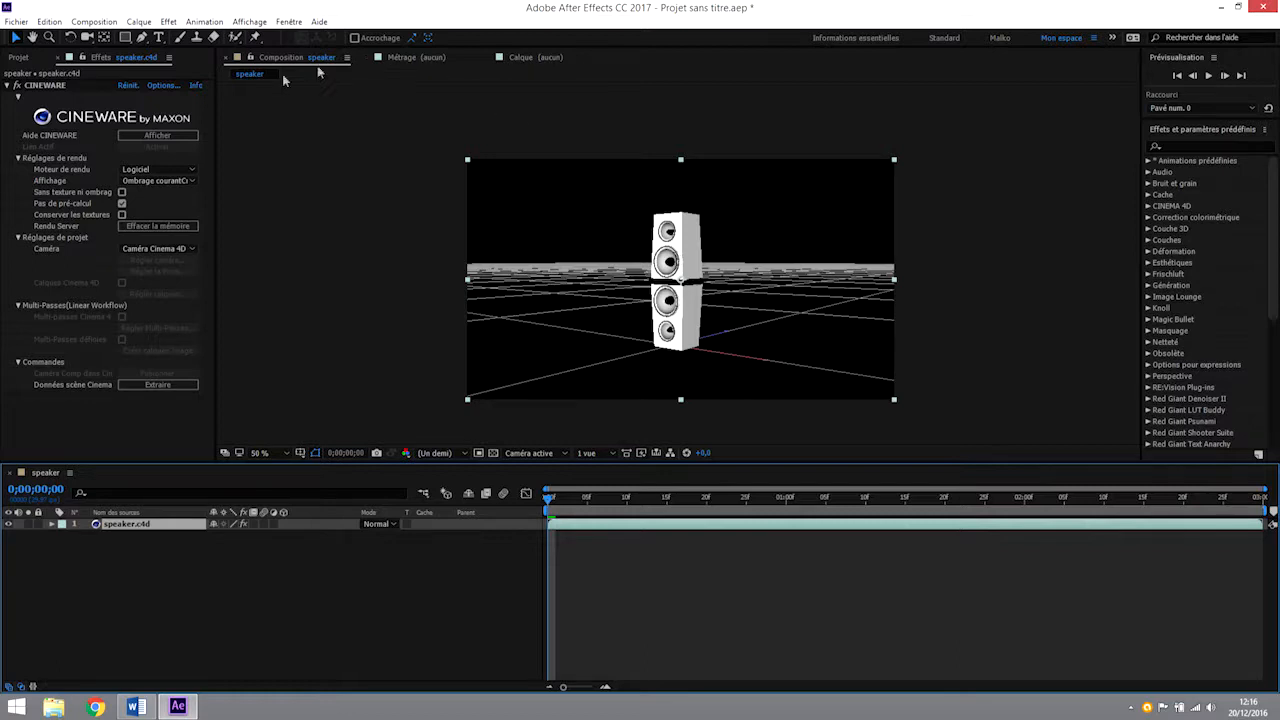
right_click(105, 527)
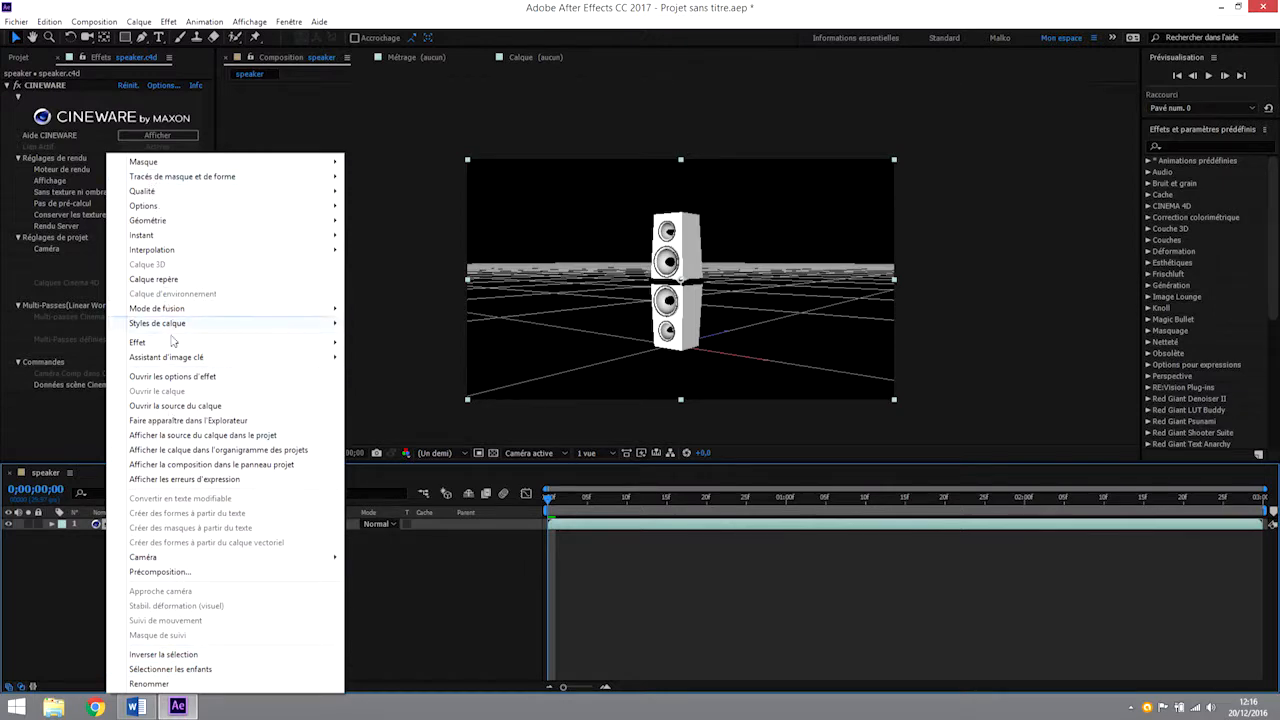
left_click(84, 600)
left_click(131, 526)
left_click(49, 21)
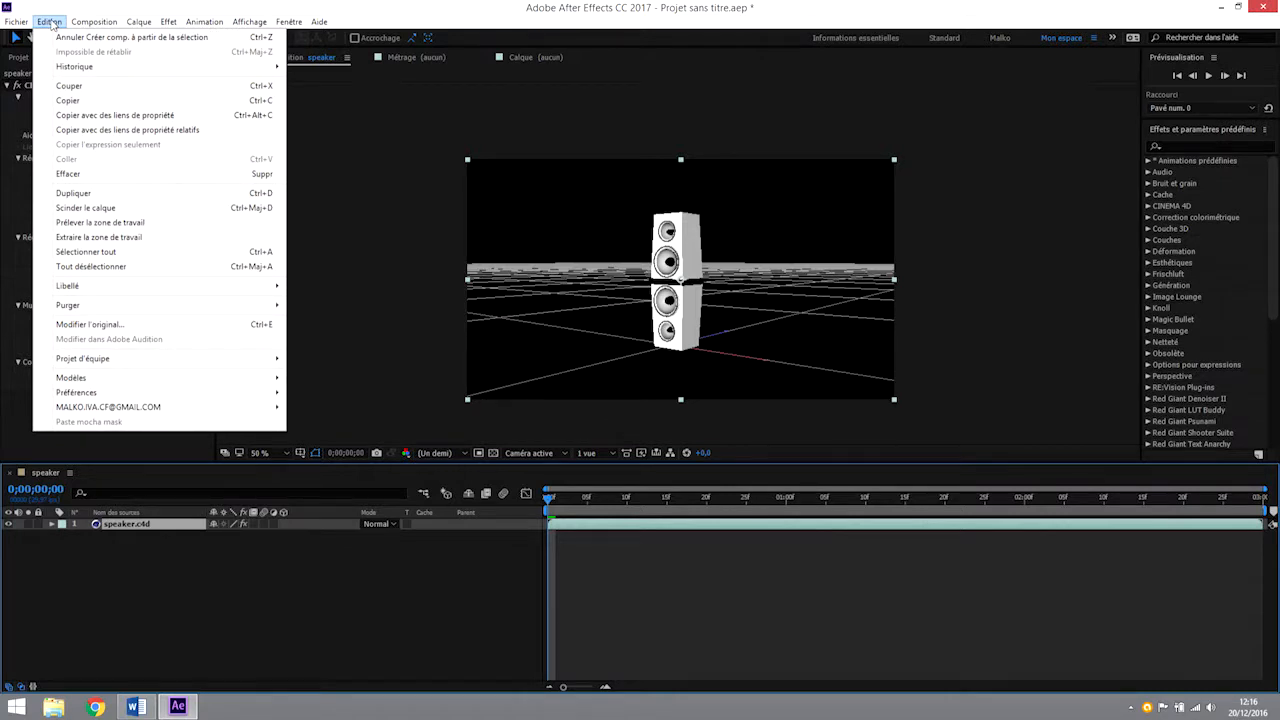
left_click(96, 326)
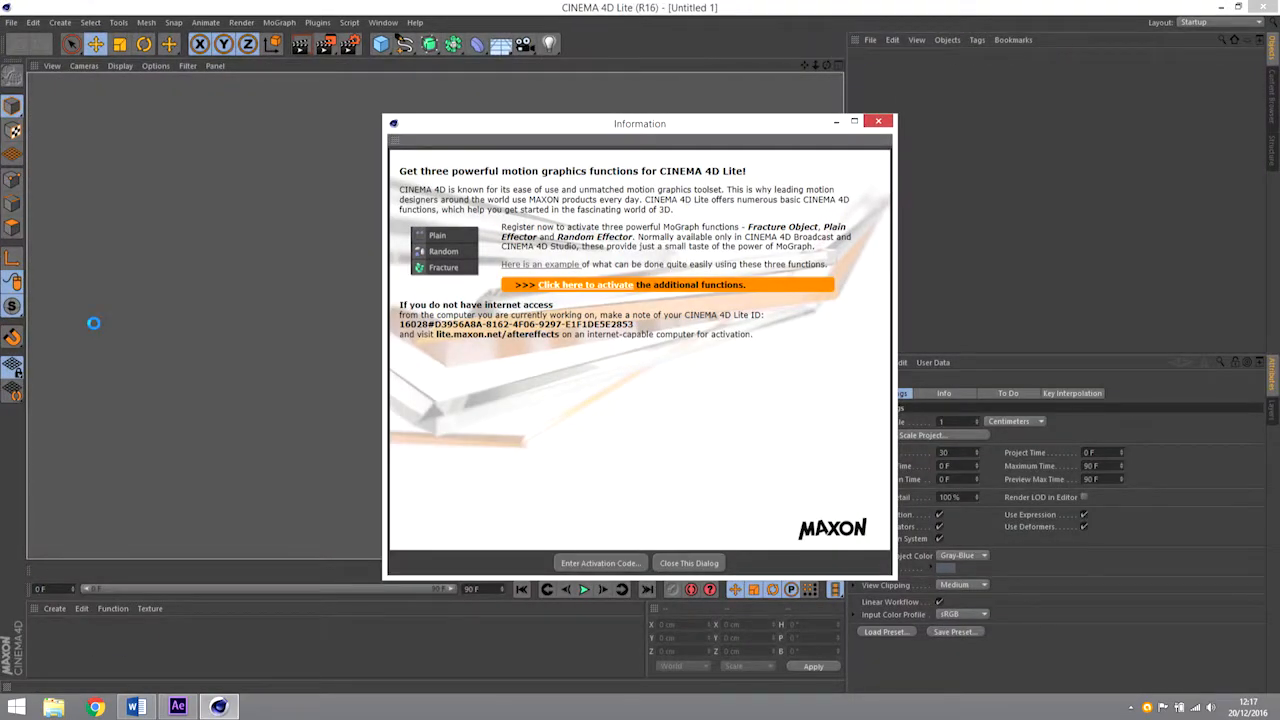
Dismiss the activation and updater dialogs, and recolour the speaker's White material to red with RGB 179, 14, 0.
left_click(878, 122)
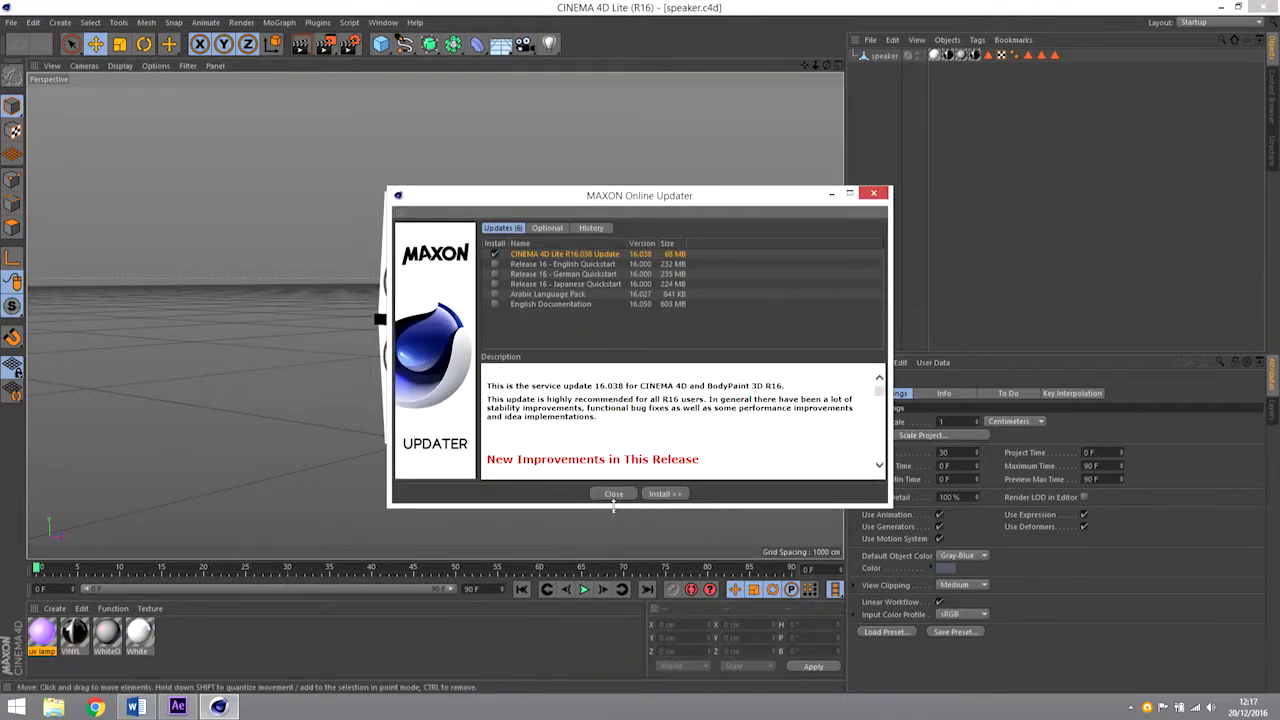
left_click(614, 493)
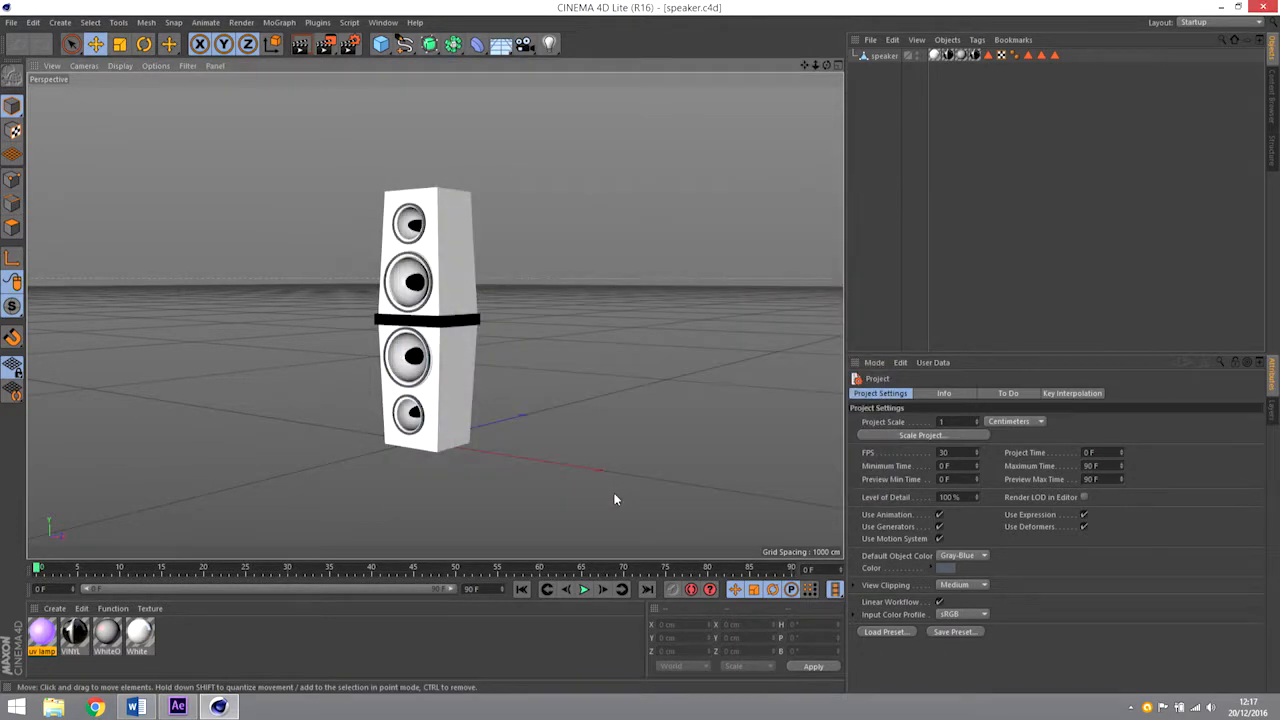
double_click(141, 637)
left_click_drag(430, 100, 714, 88)
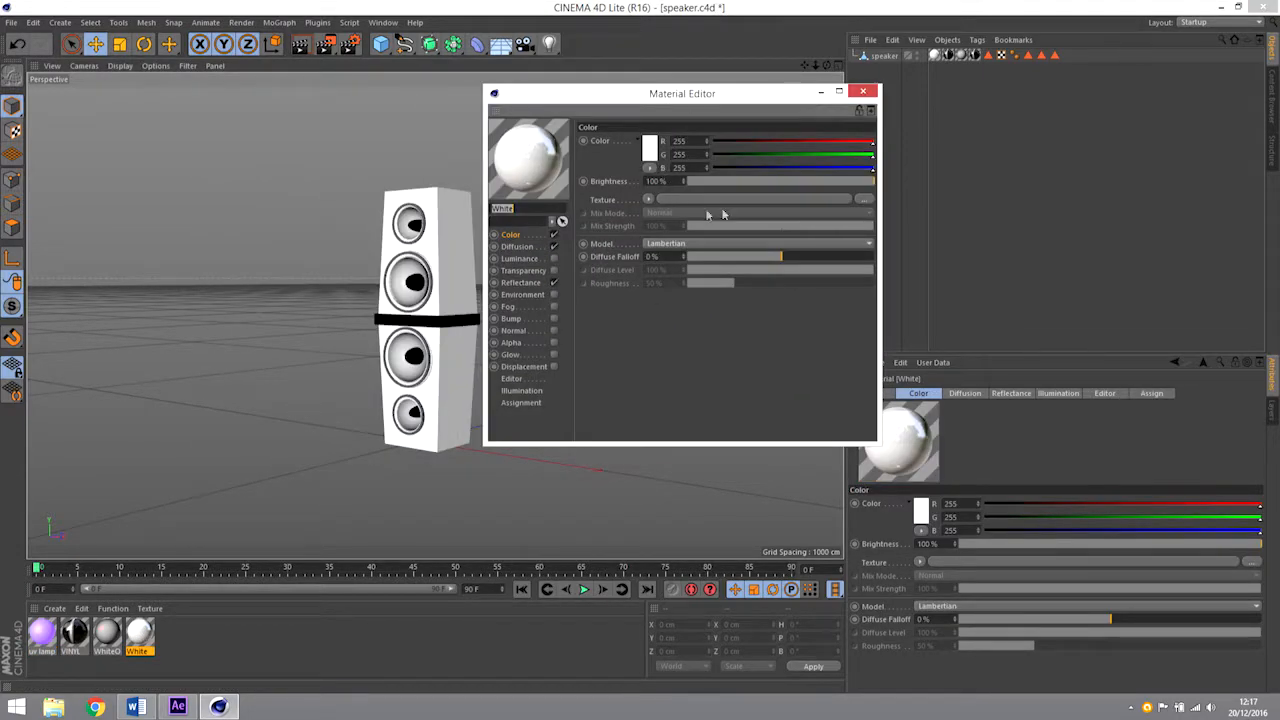
left_click(791, 143)
left_click_drag(793, 143, 722, 157)
left_click_drag(805, 169, 694, 170)
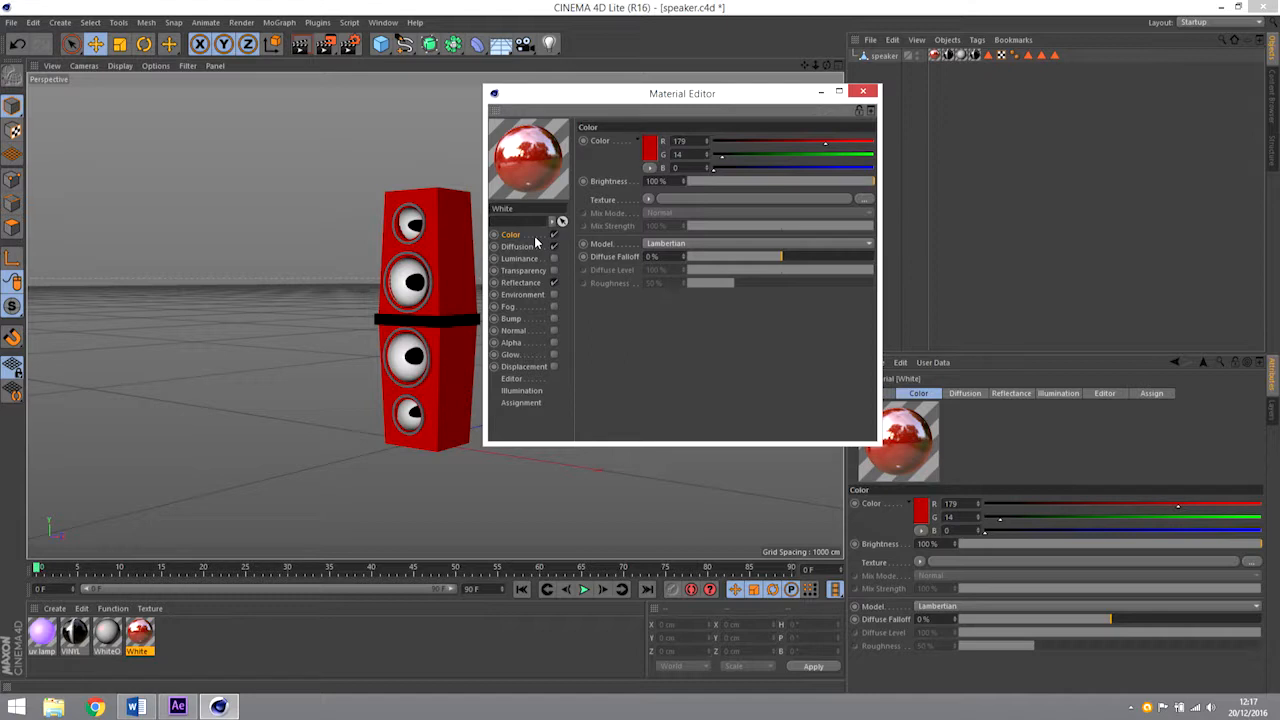
left_click(863, 91)
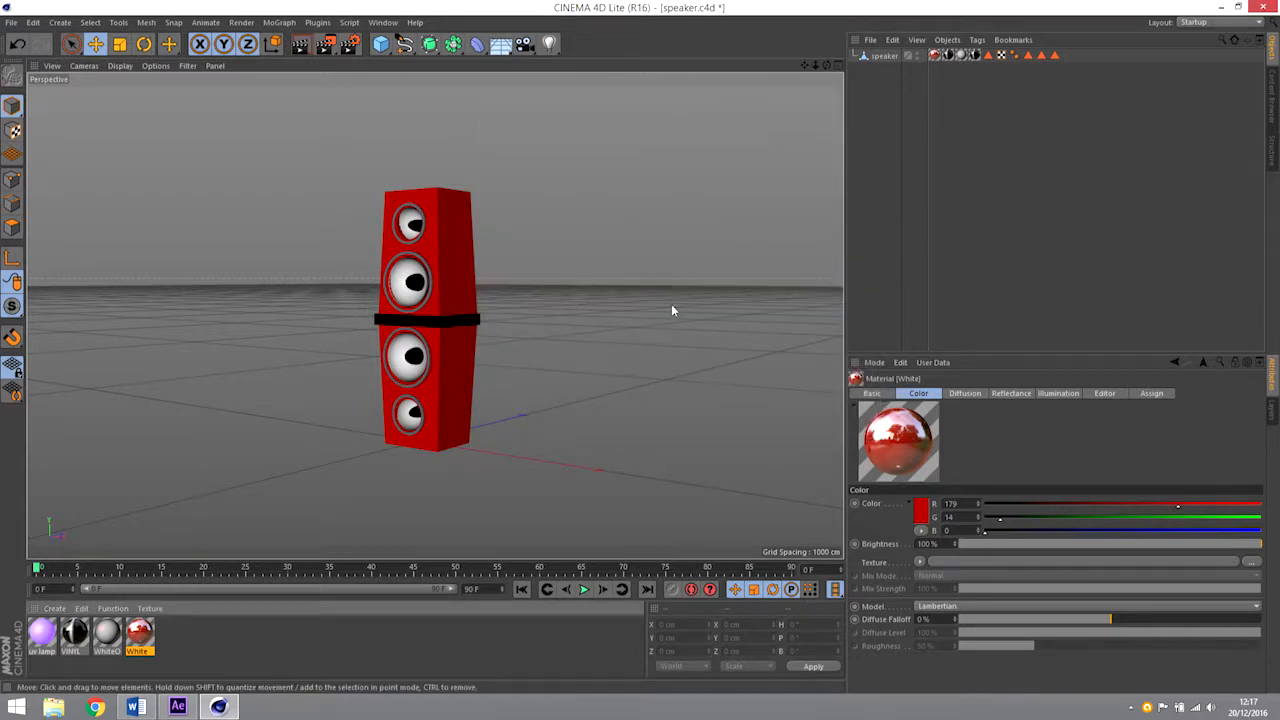
Save speaker.c4d despite the version compatibility notice and switch to After Effects to check the speaker's colour in the composition.
key("ctrl+s")
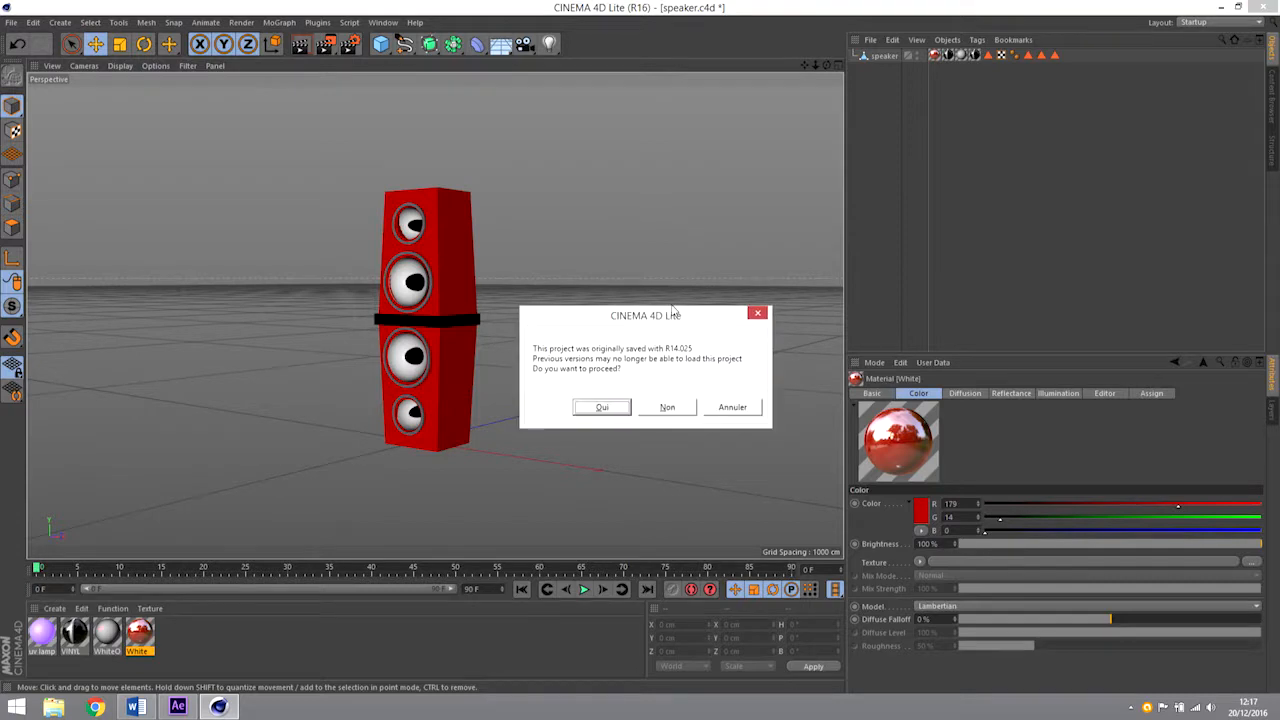
left_click(597, 408)
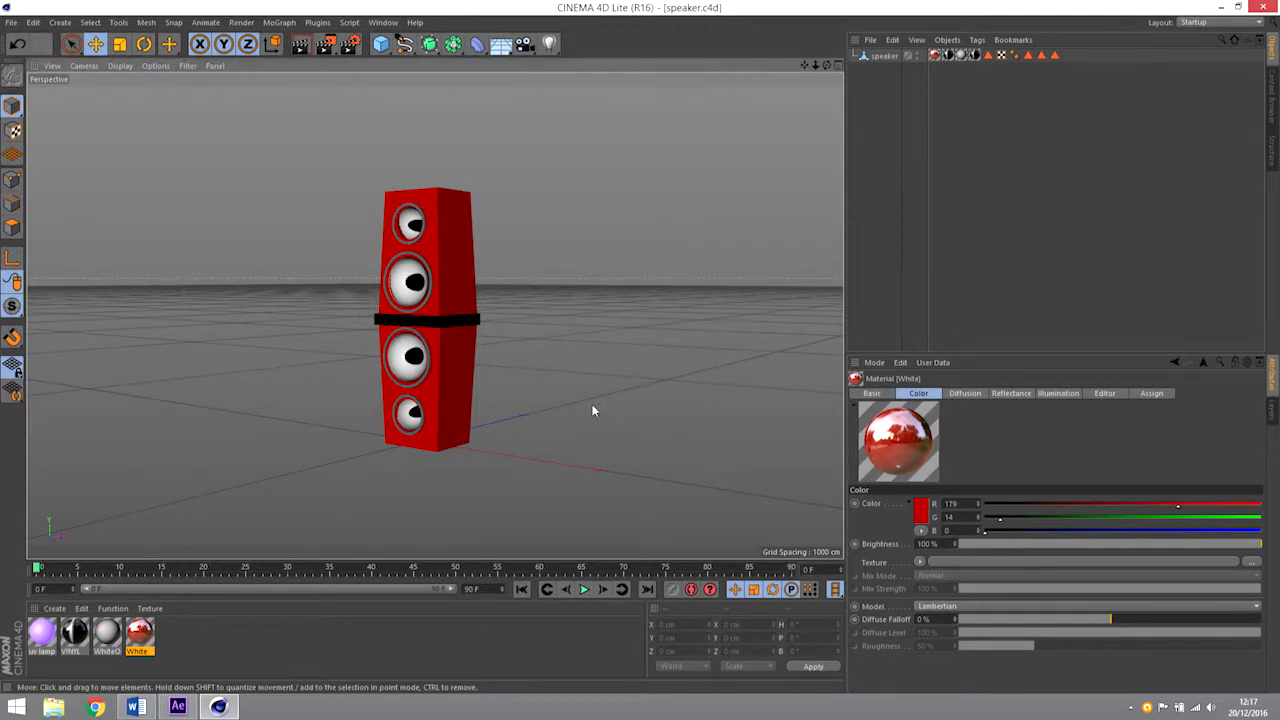
left_click(178, 706)
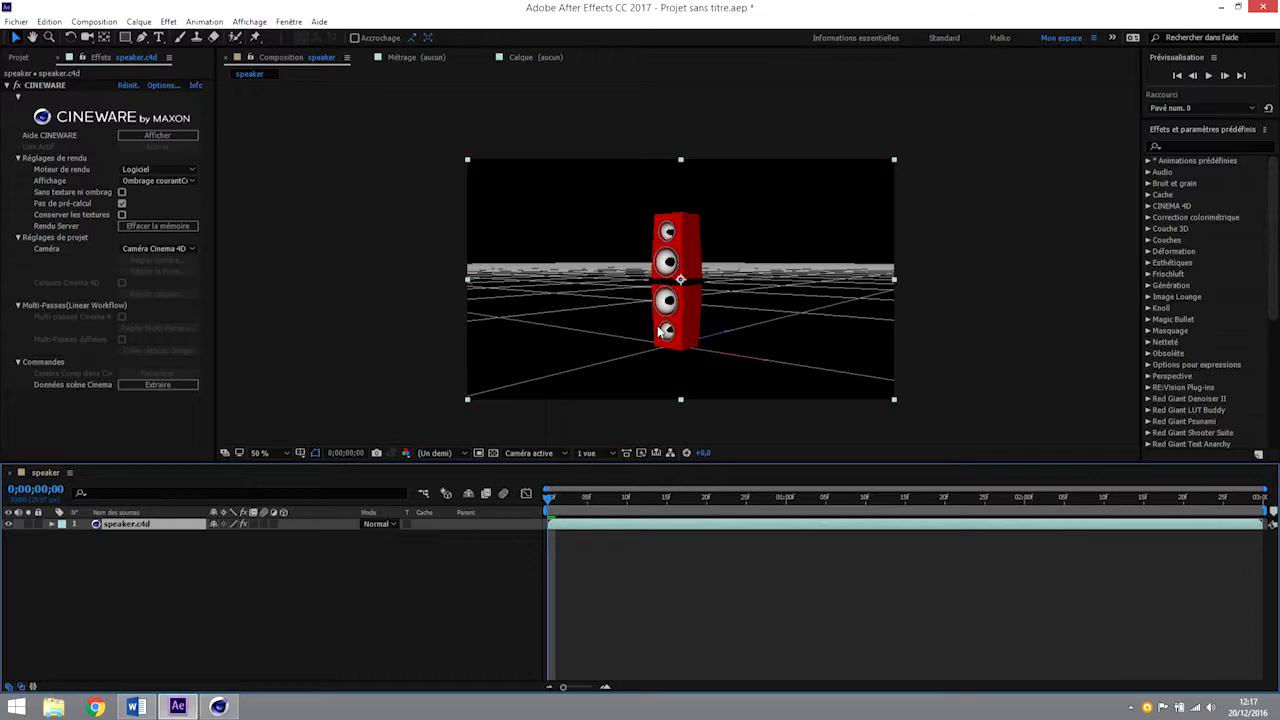
Close CINEMA 4D and collapse the CINEWARE effect settings of the speaker.c4d layer in After Effects.
left_click(220, 706)
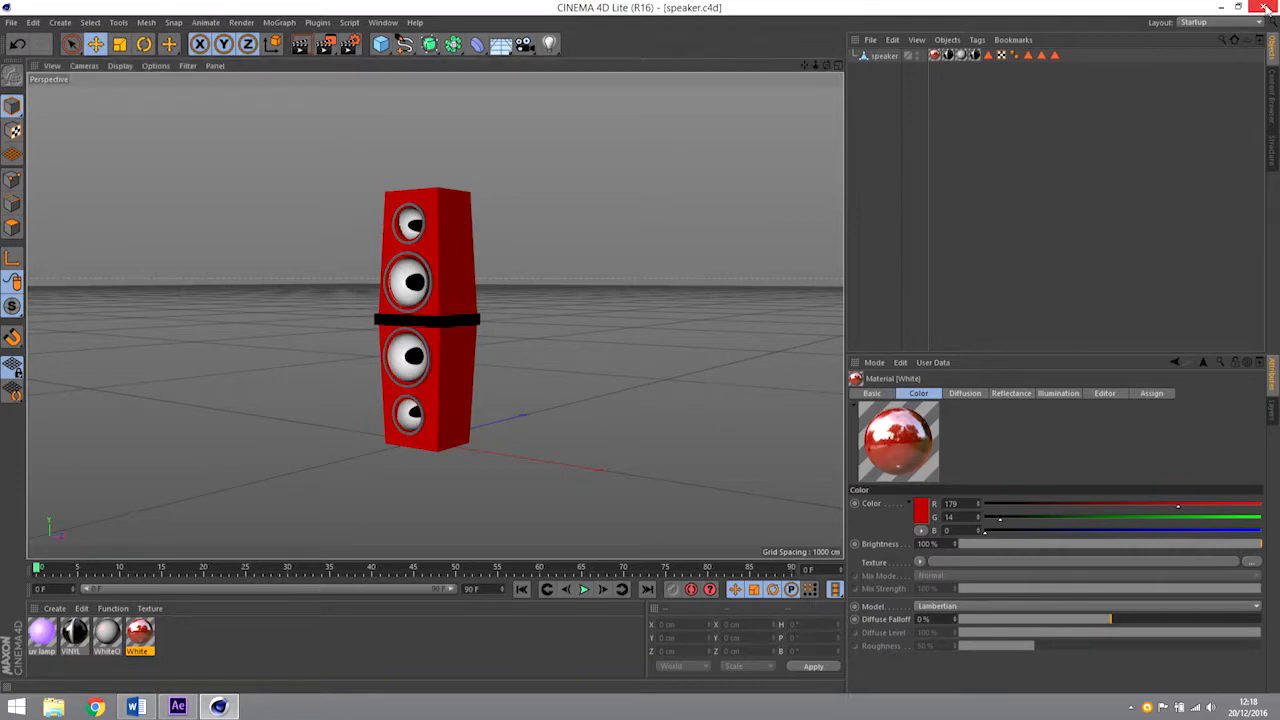
left_click(695, 470)
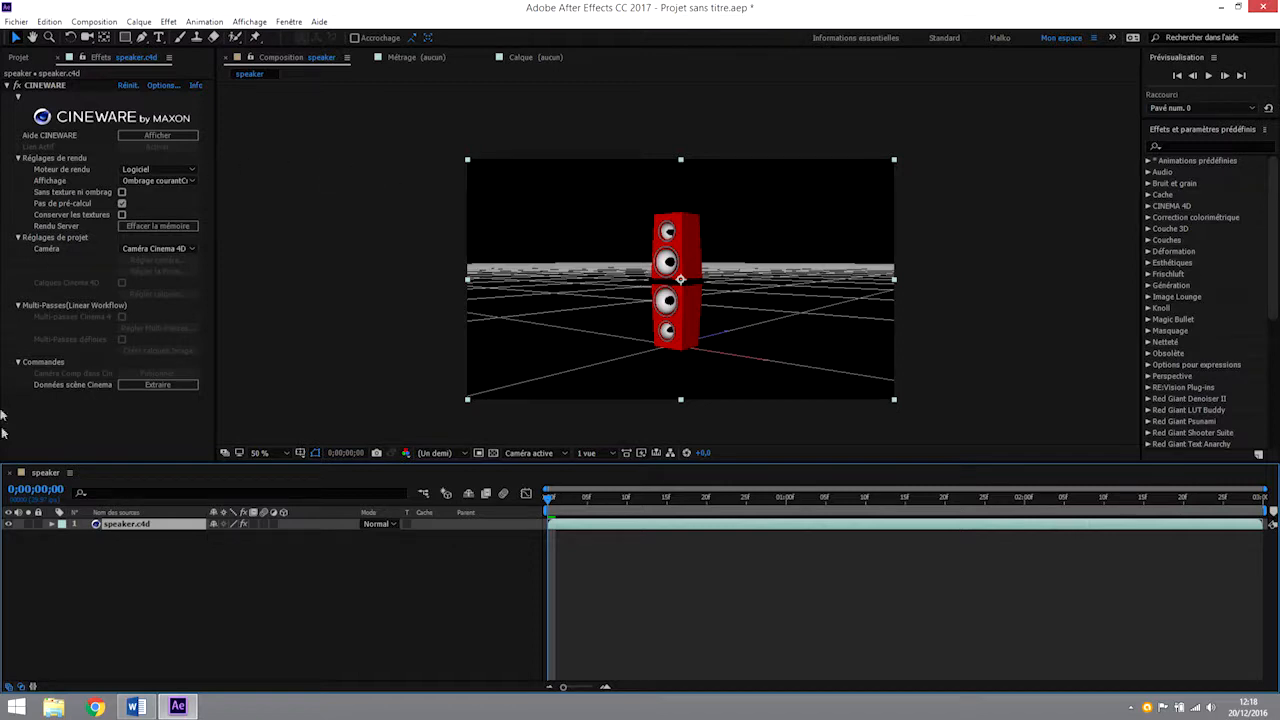
left_click(7, 86)
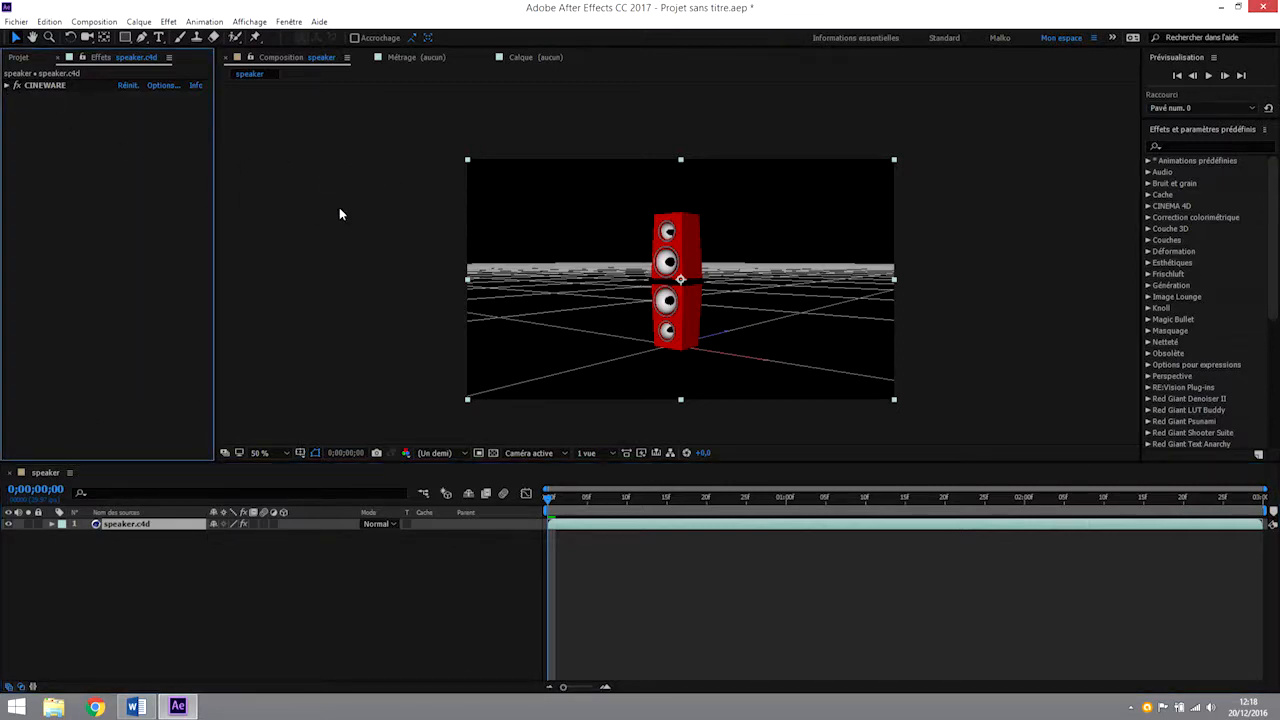
Launch Photoshop and open DV8A3215_554990.jpg from the Images subfolder of the desktop's Aftereffects folder.
left_click(16, 706)
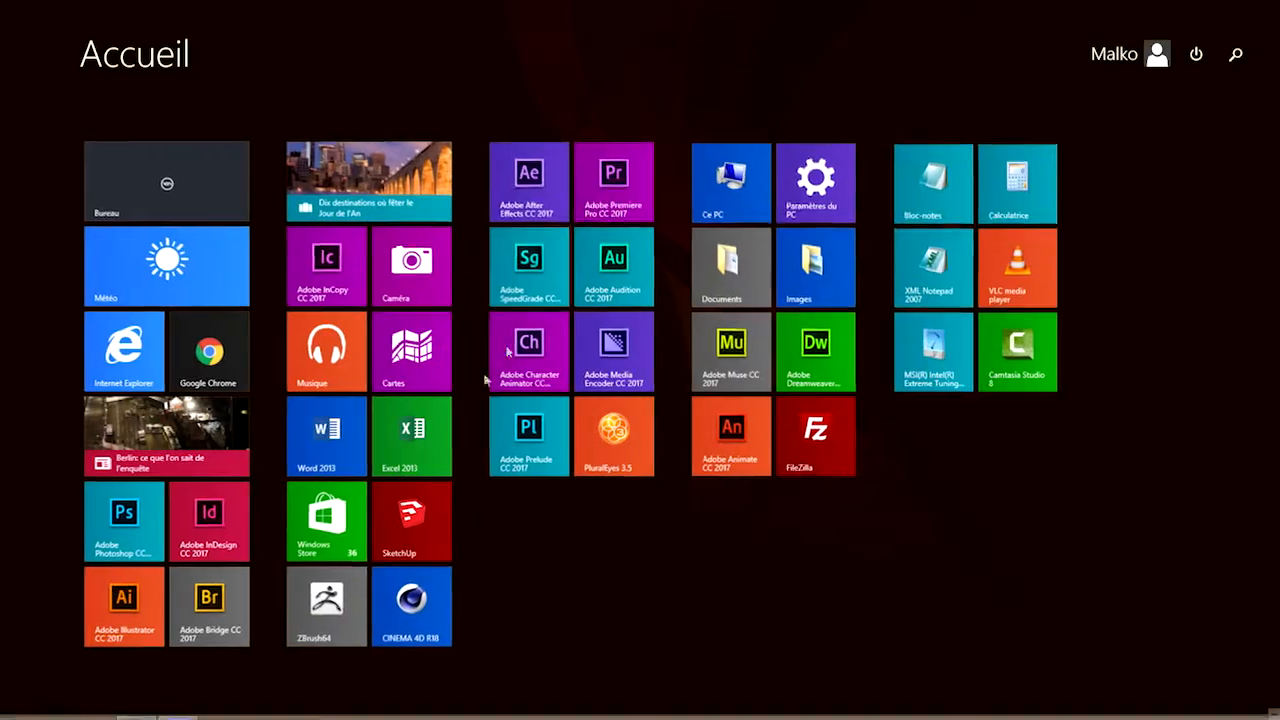
left_click(120, 518)
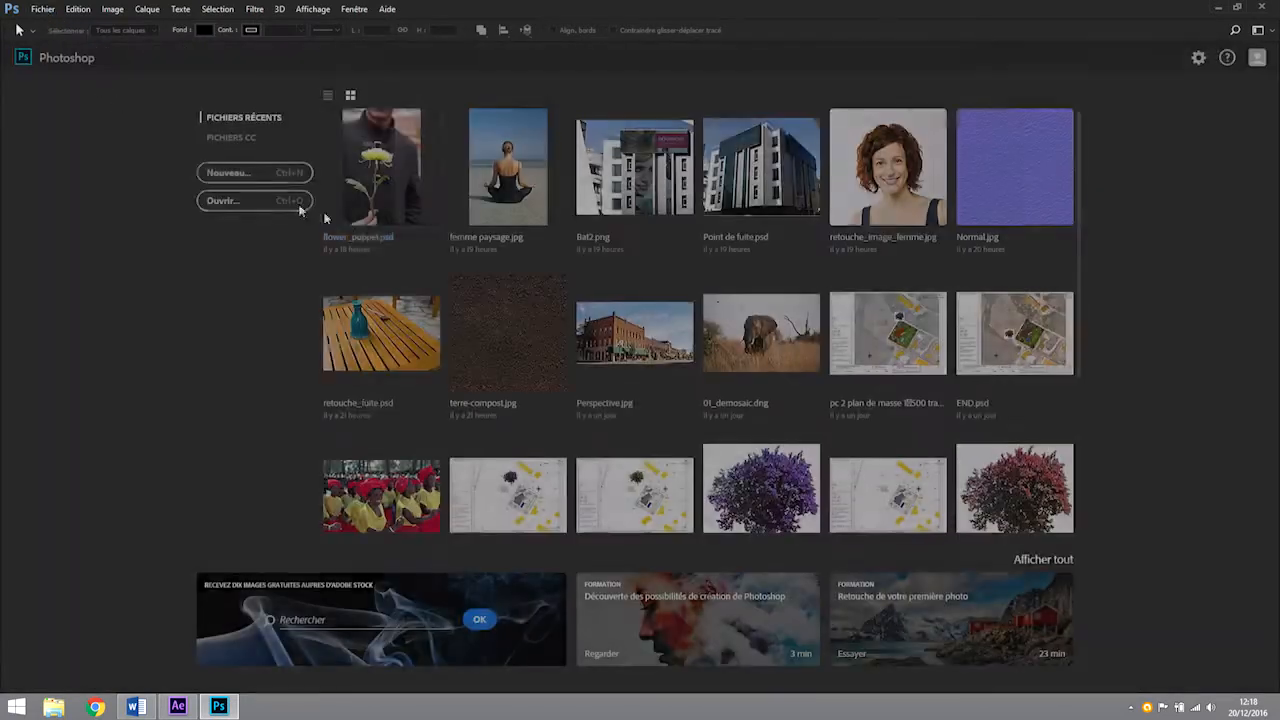
left_click(232, 200)
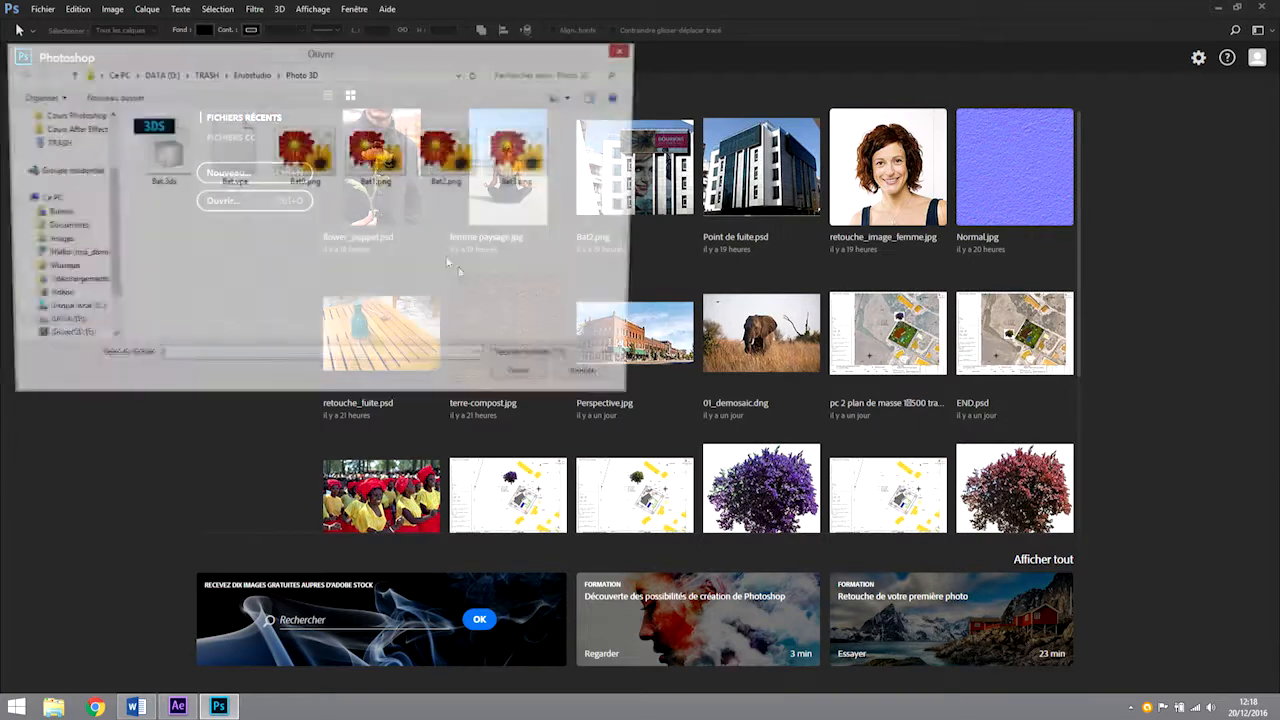
left_click(160, 74)
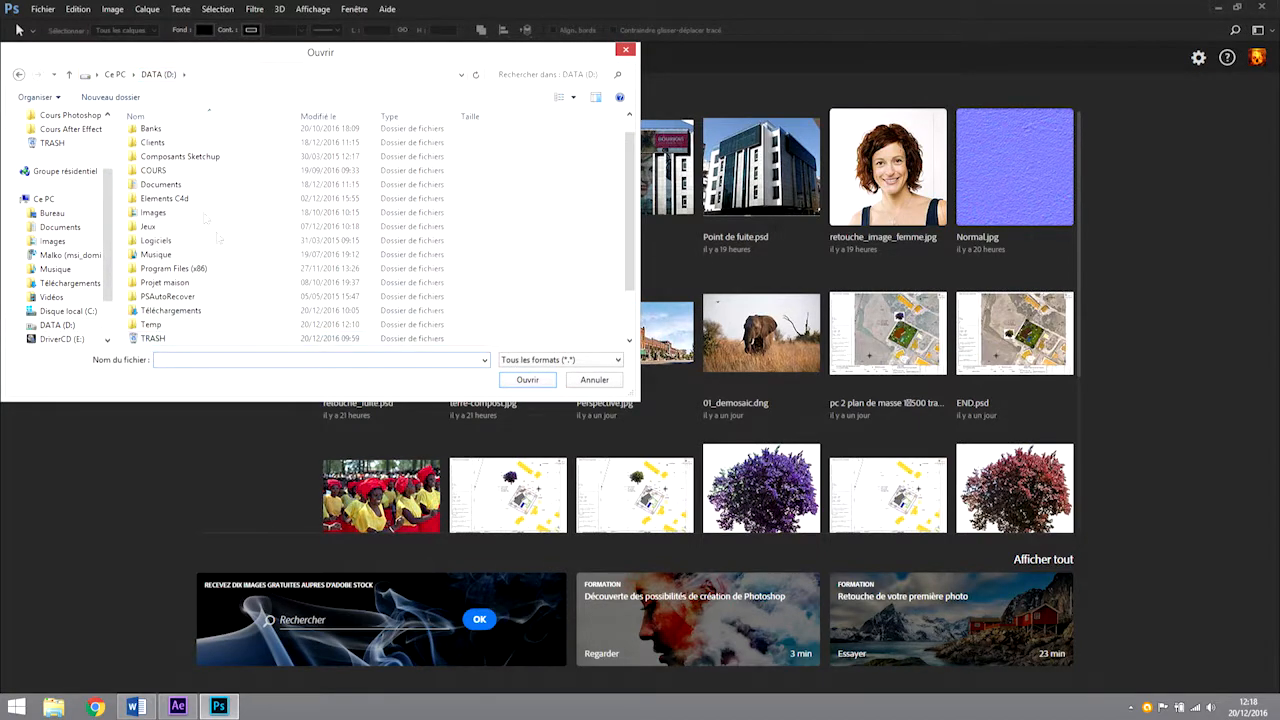
scroll(60, 220, "up", 5)
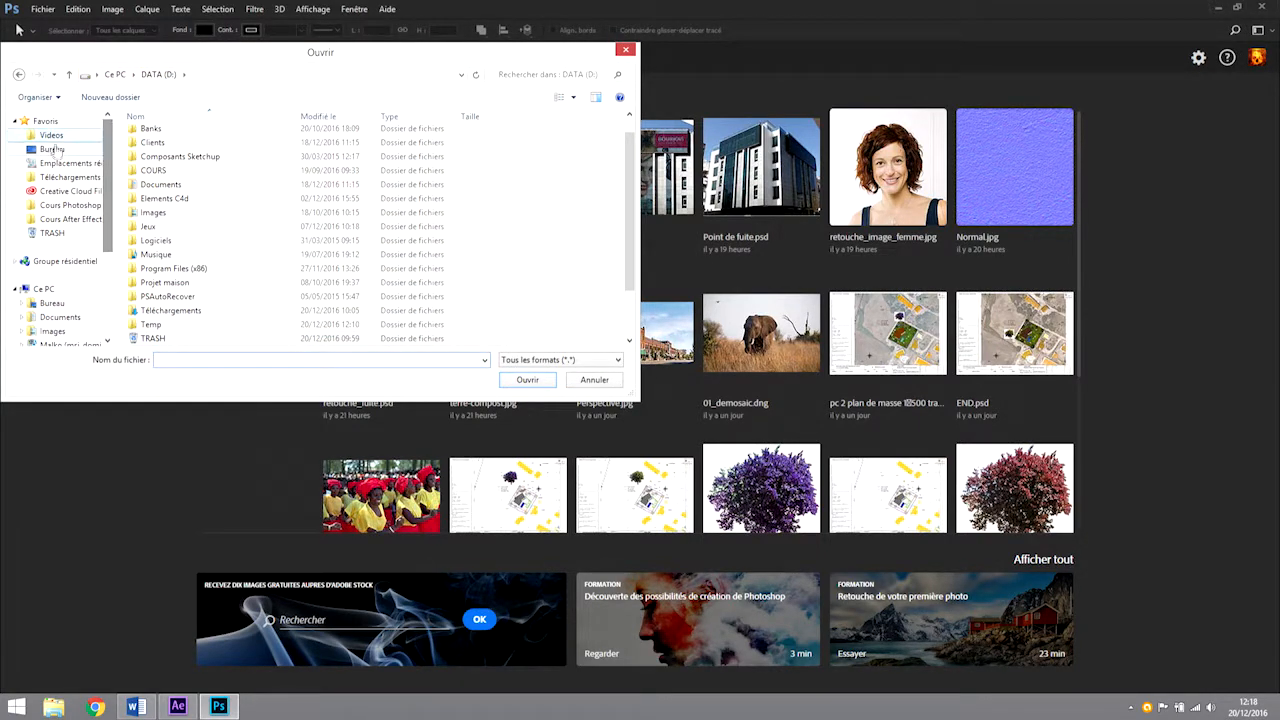
left_click(52, 149)
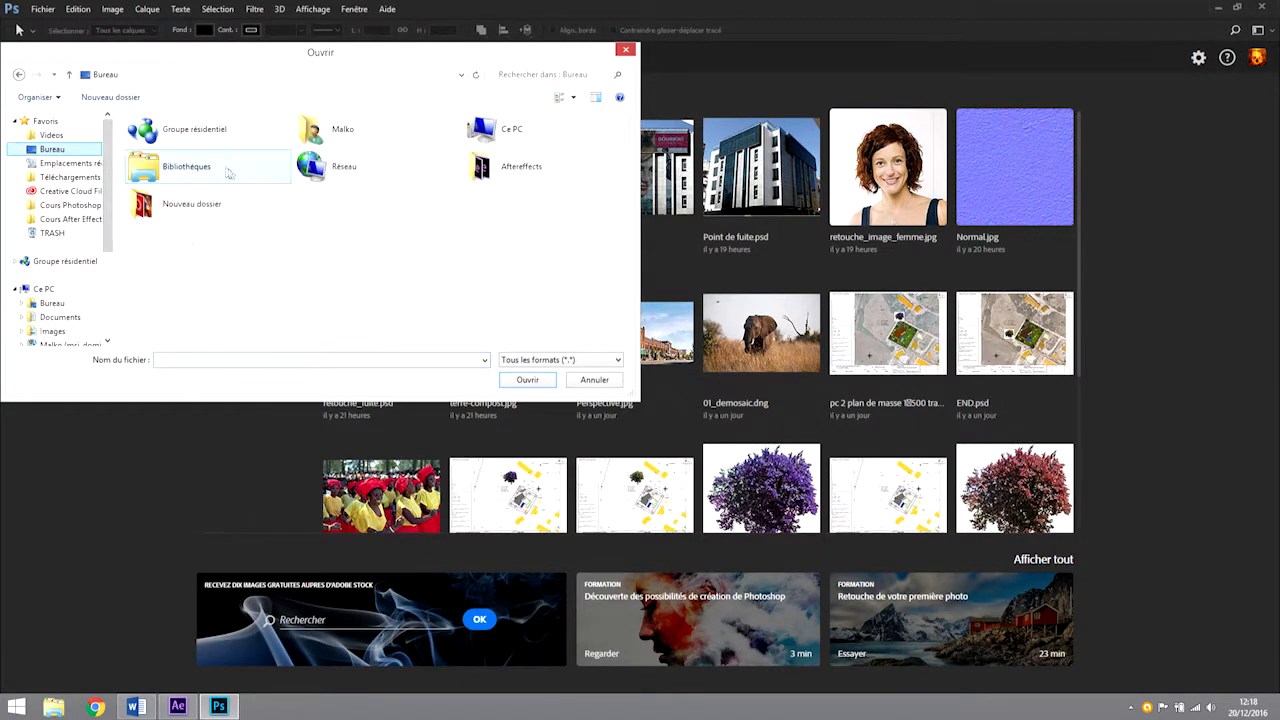
double_click(483, 166)
double_click(298, 148)
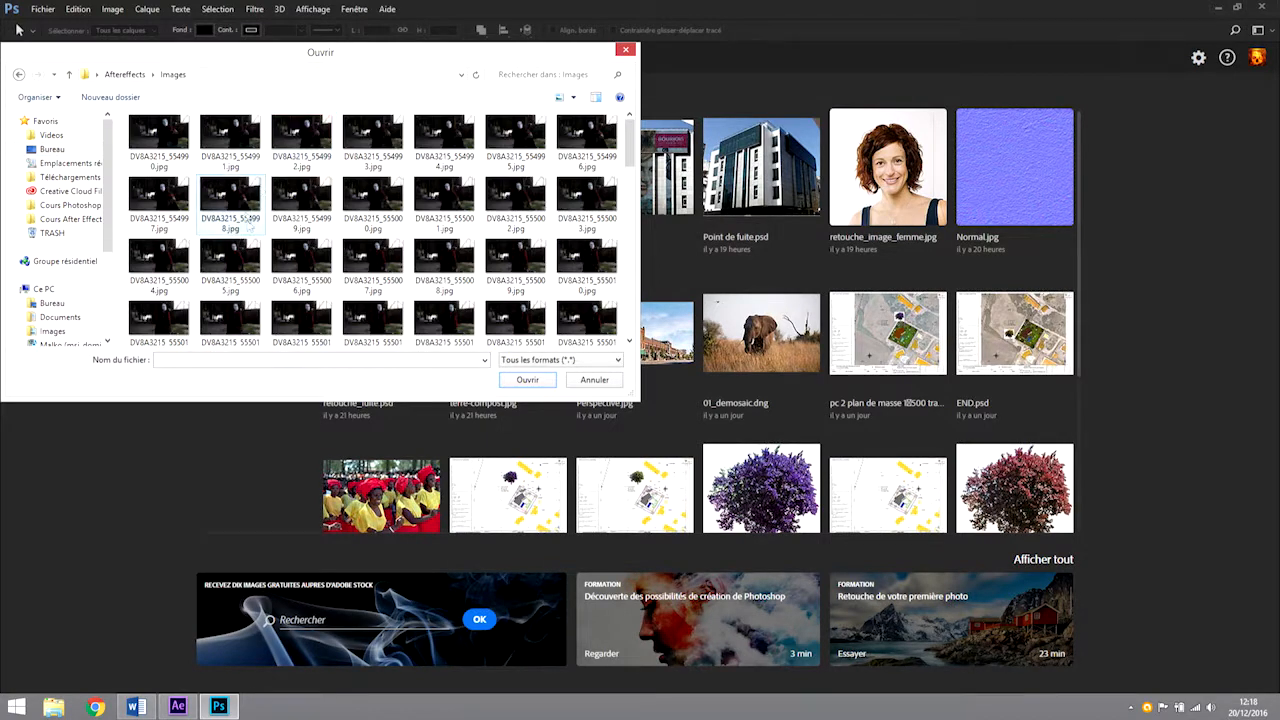
left_click(170, 137)
left_click(531, 379)
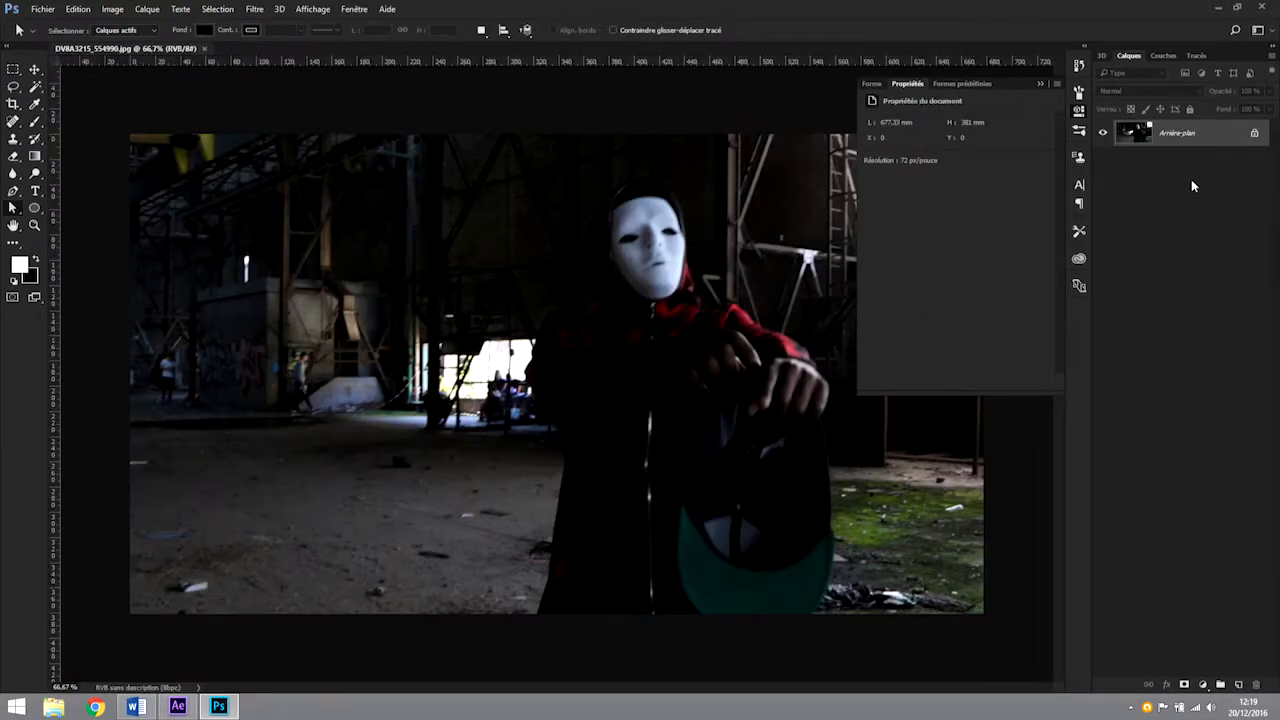
Add a Luminosité/Contraste adjustment layer above the background and set its brightness to 85.
left_click(1202, 685)
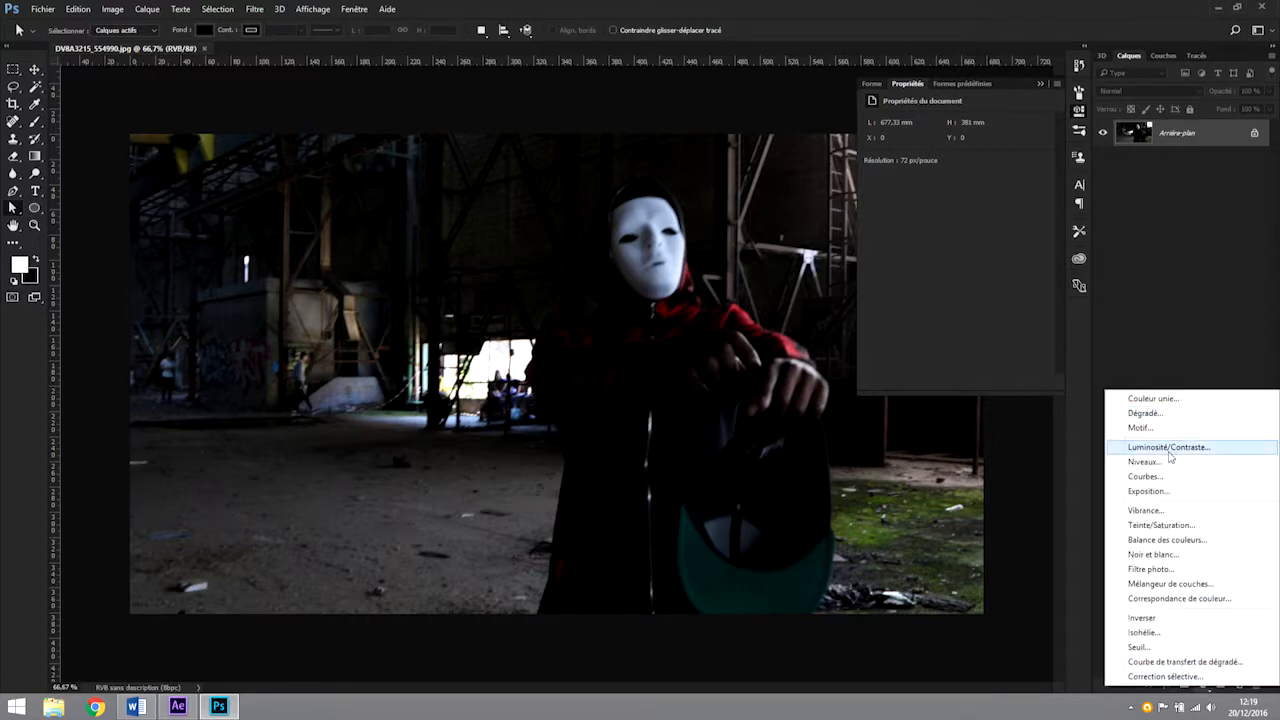
left_click(1169, 450)
left_click_drag(957, 158, 1007, 158)
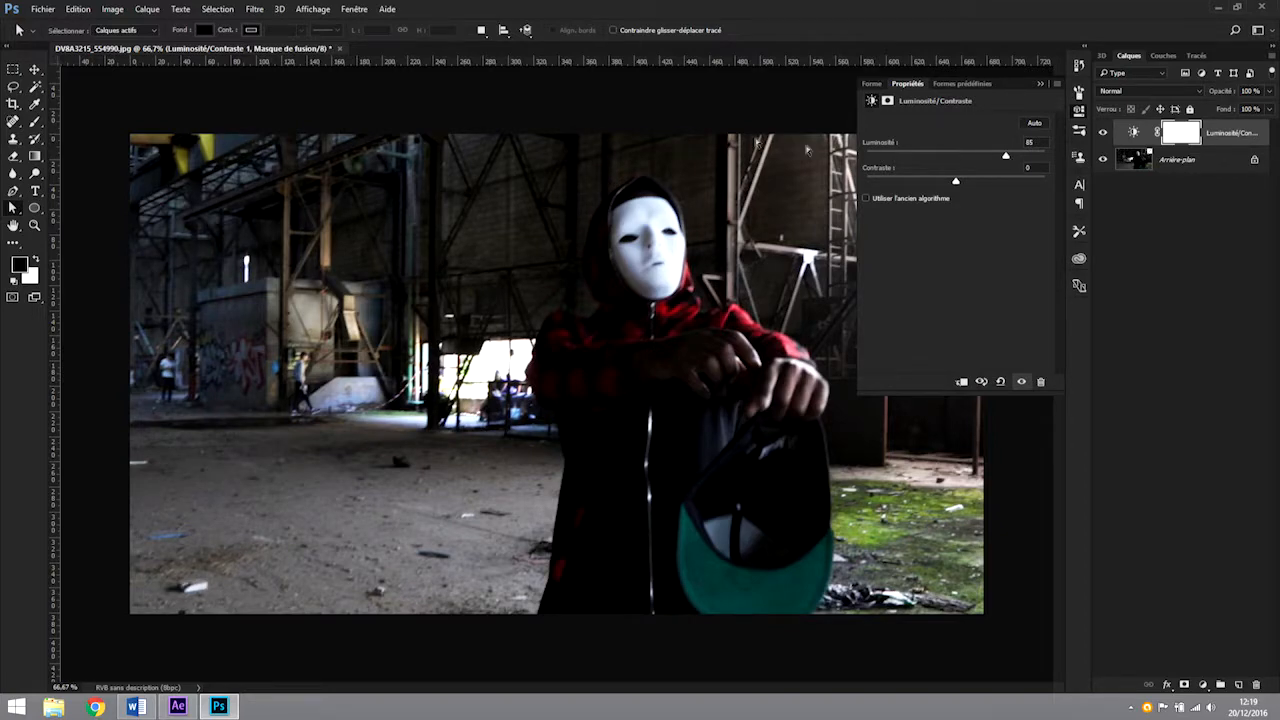
Save the image as Image psd.psd in the Aftereffects folder, keeping its layers and maximised compatibility.
left_click(43, 9)
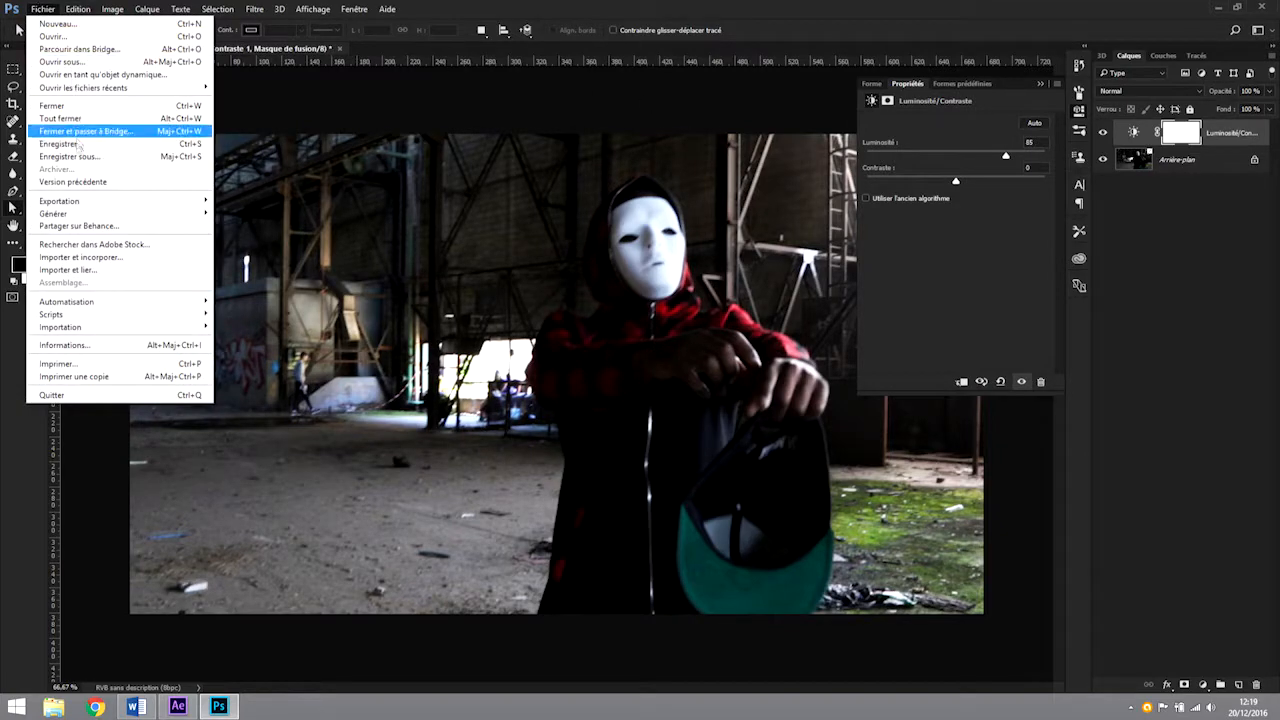
left_click(72, 156)
left_click(128, 33)
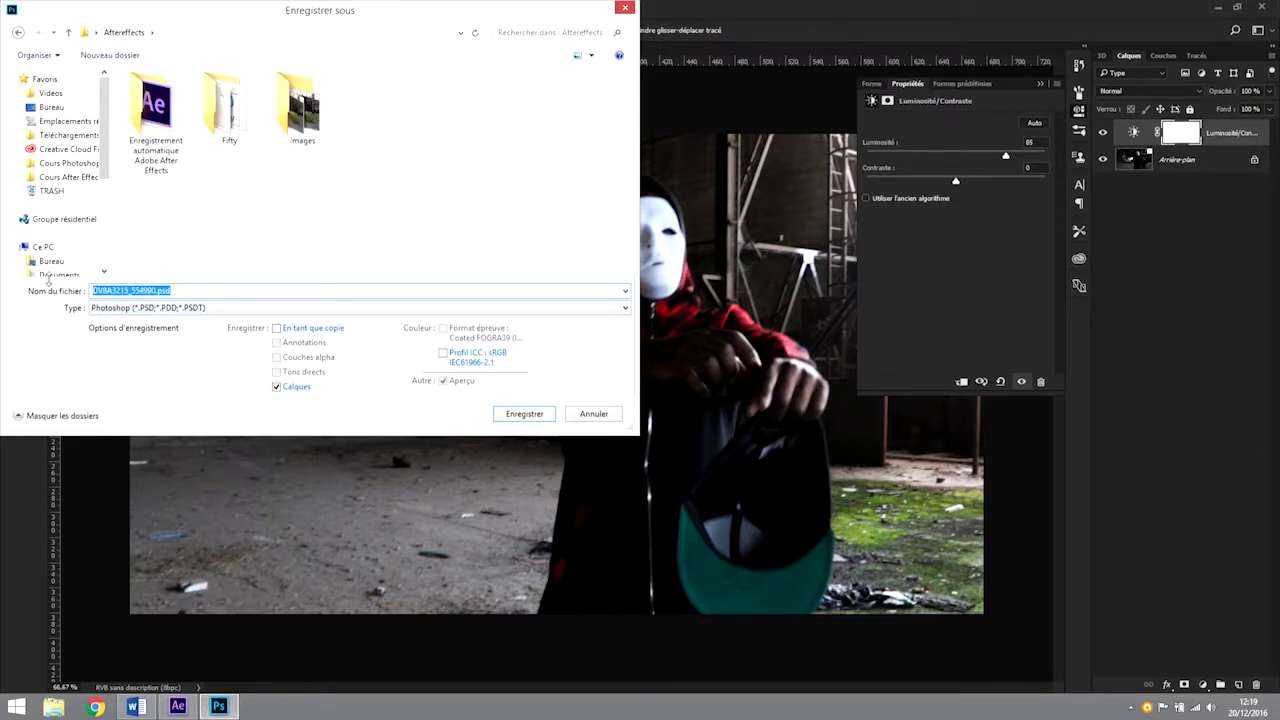
type("Image")
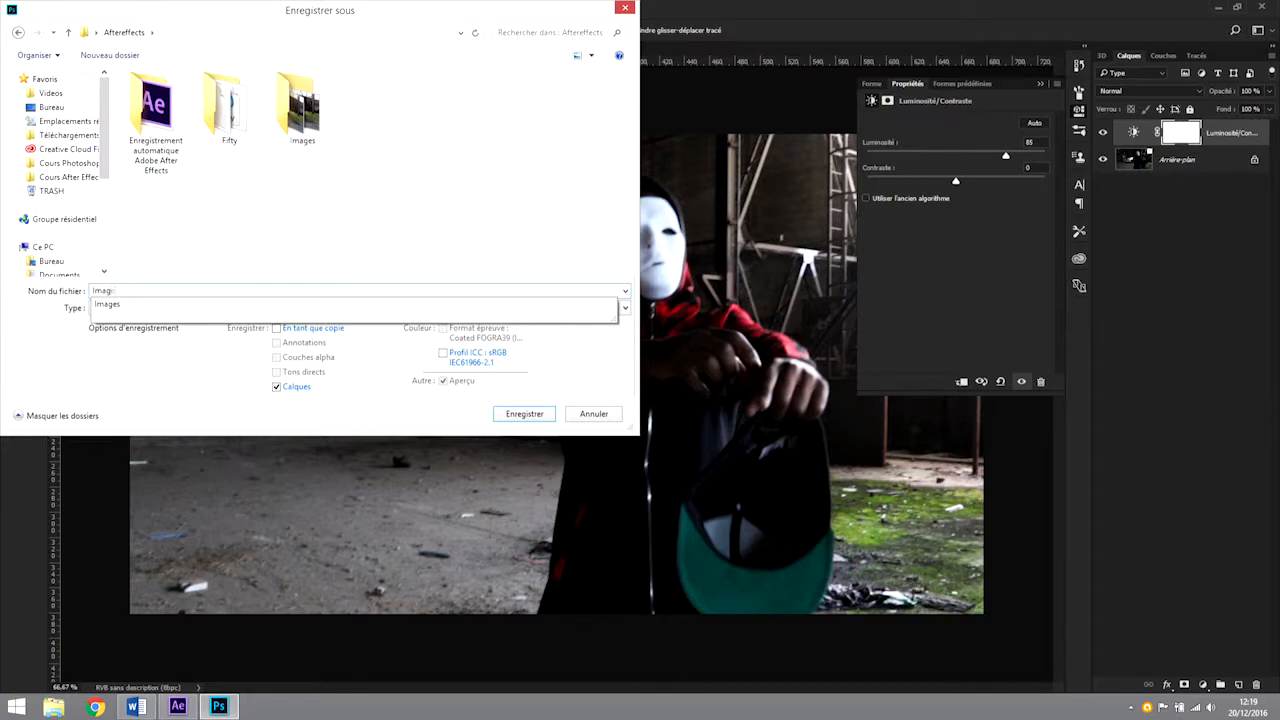
key("Return")
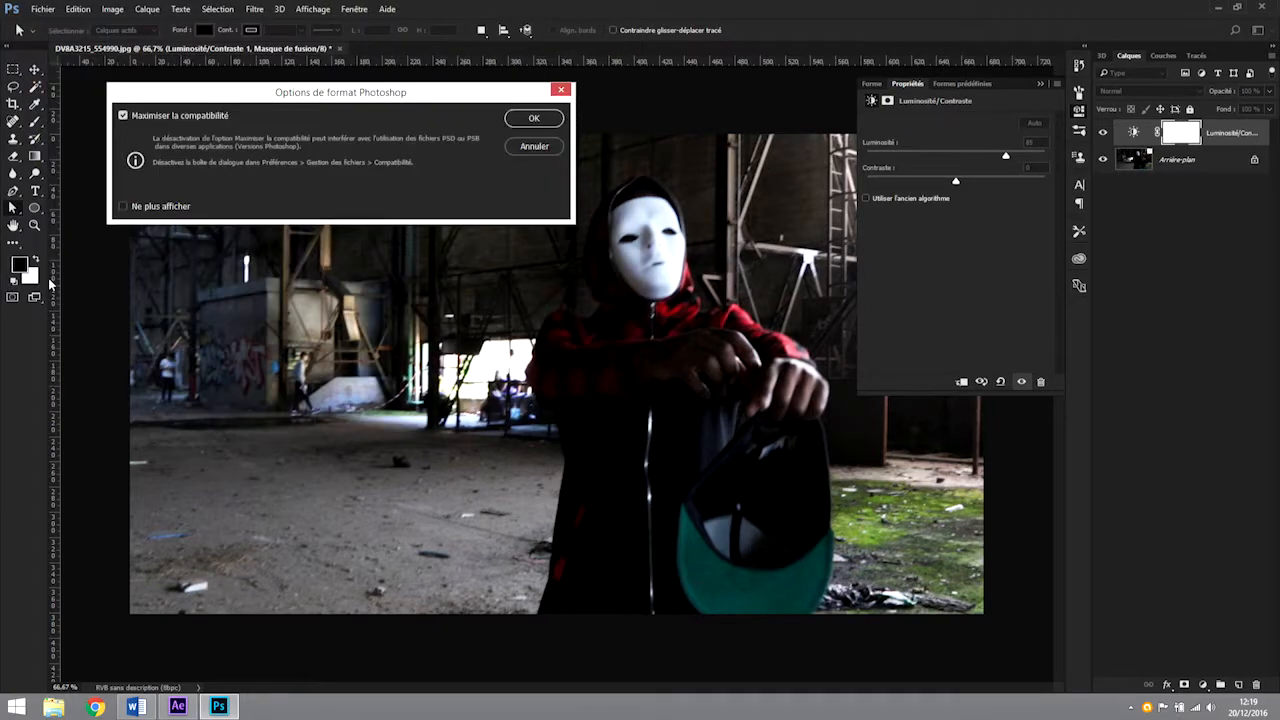
left_click(543, 118)
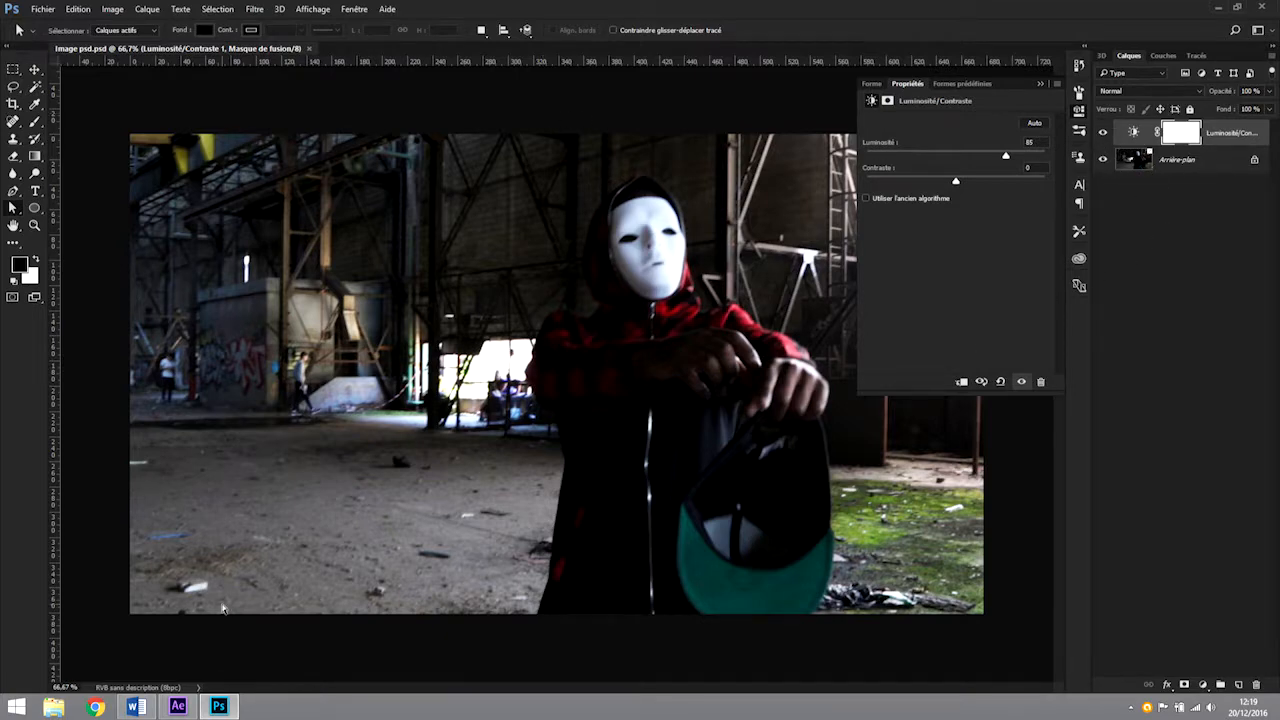
Switch to After Effects and start importing Image psd.psd from the Aftereffects folder into the project.
left_click(178, 707)
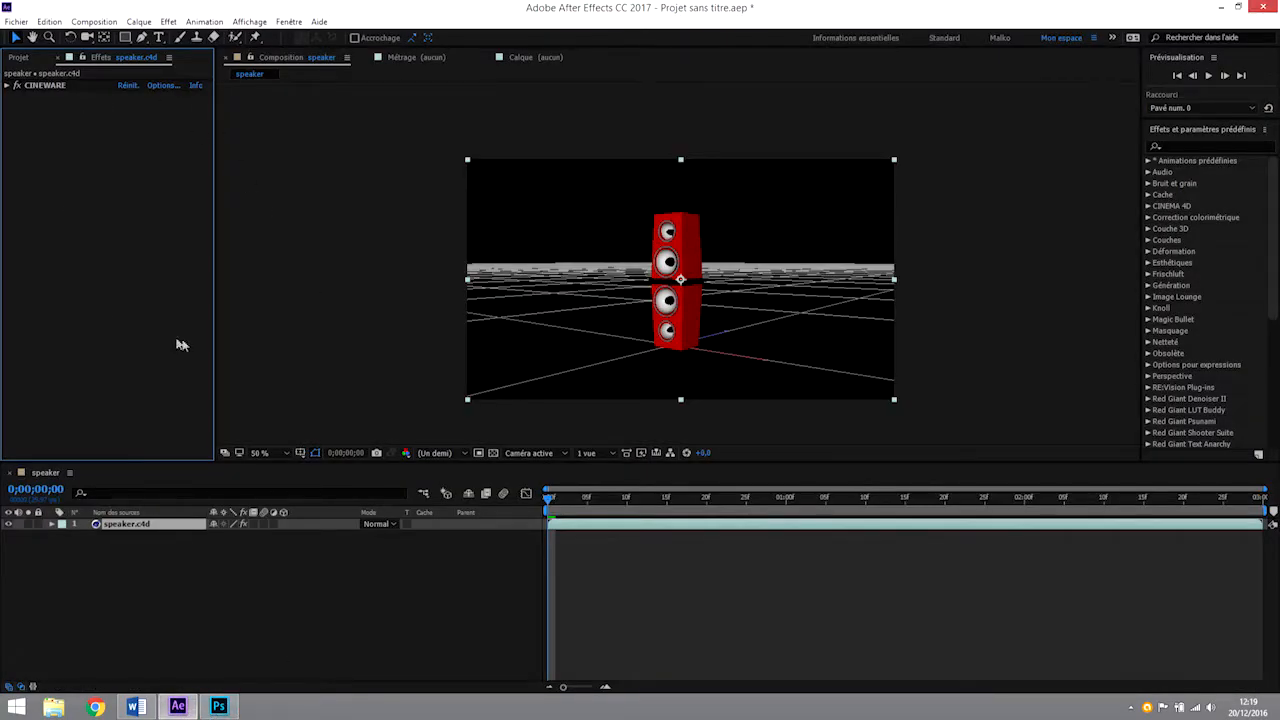
left_click(17, 58)
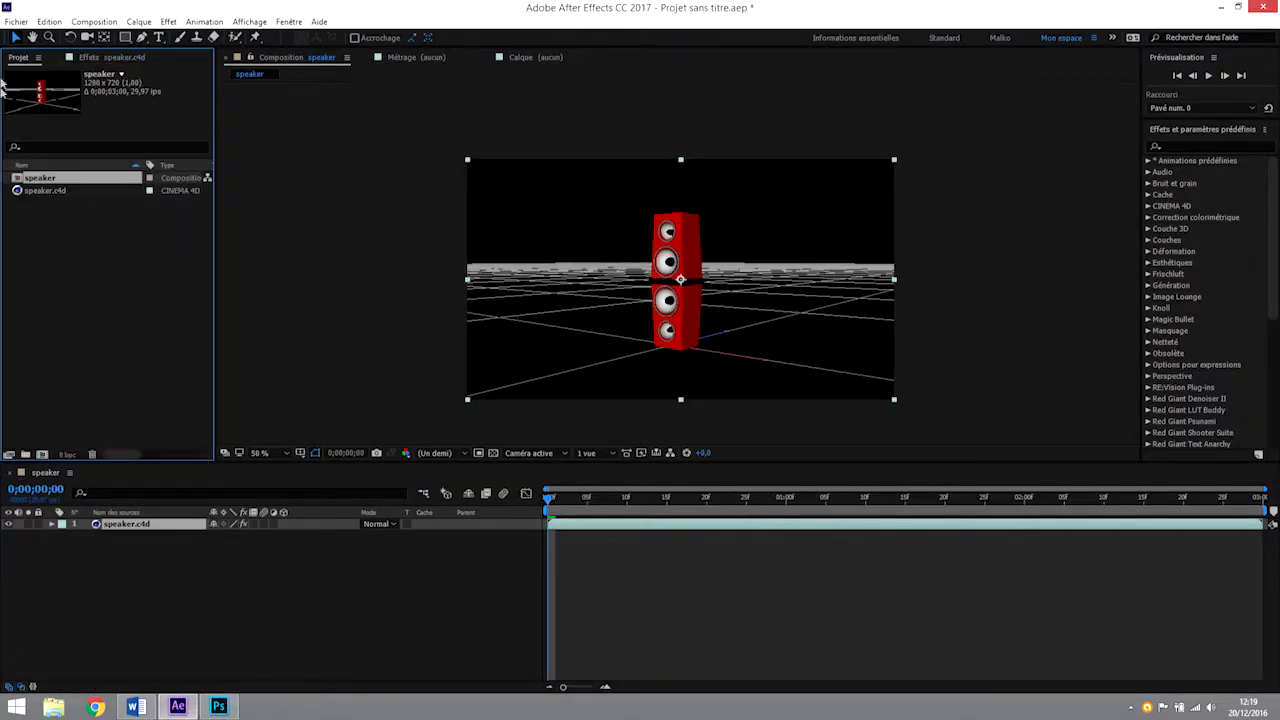
double_click(75, 273)
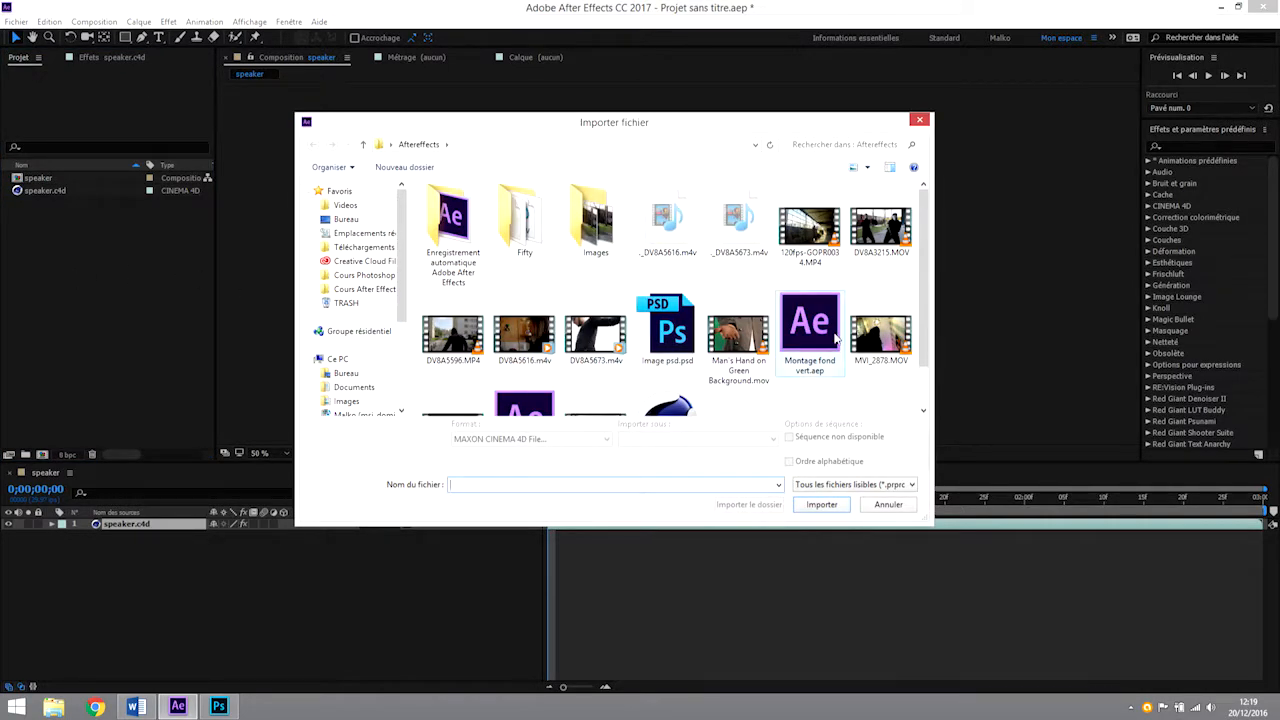
left_click(686, 343)
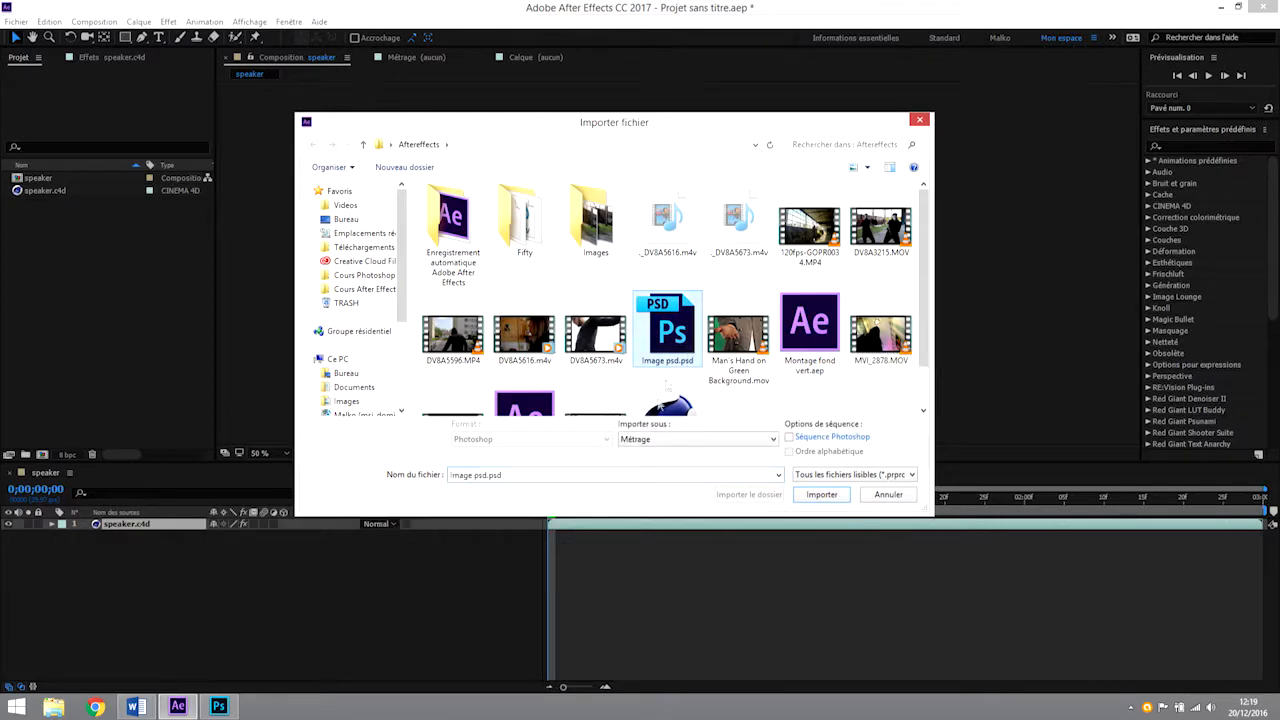
left_click(816, 494)
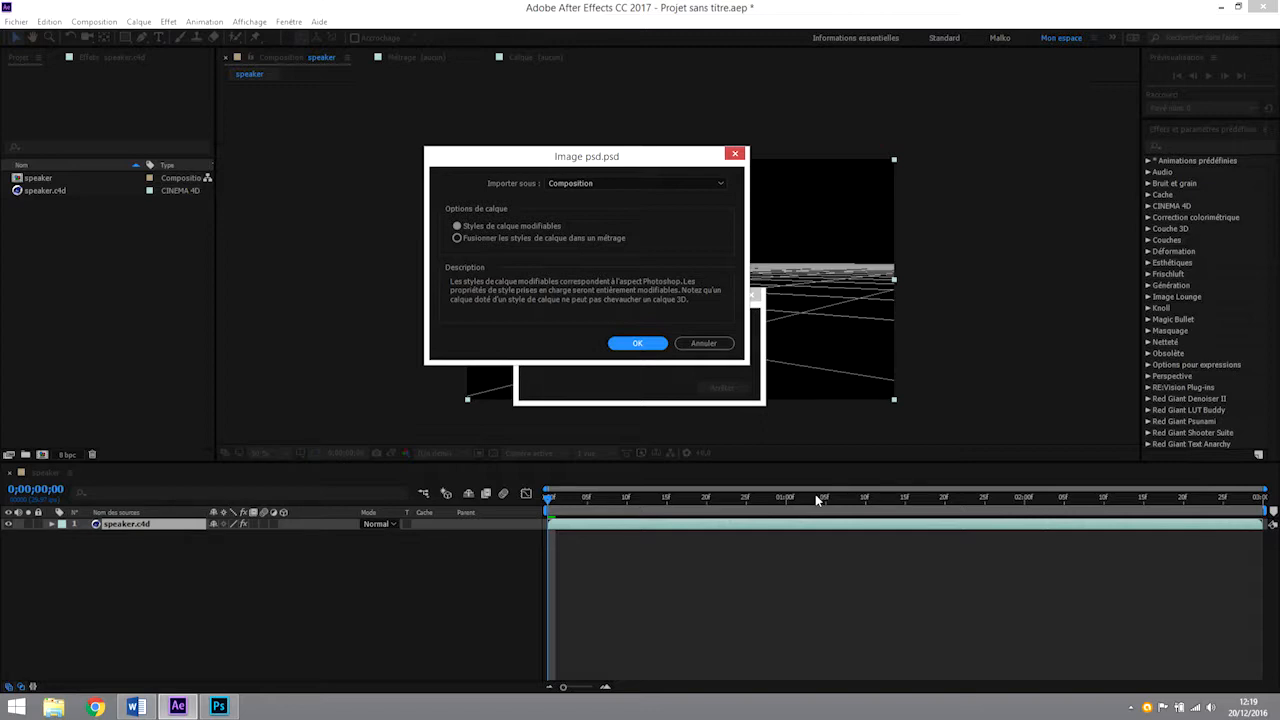
Set Image psd.psd to import as Métrage with the Calques fusionnés option.
left_click(606, 184)
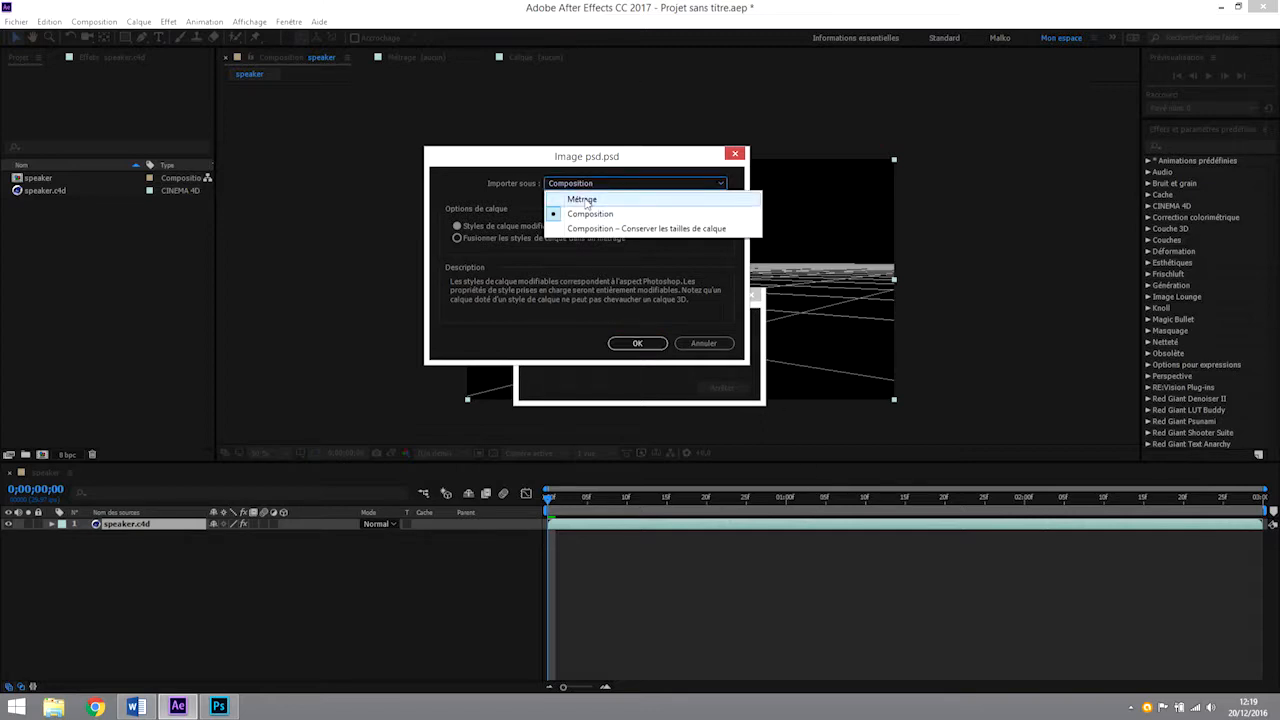
left_click(586, 197)
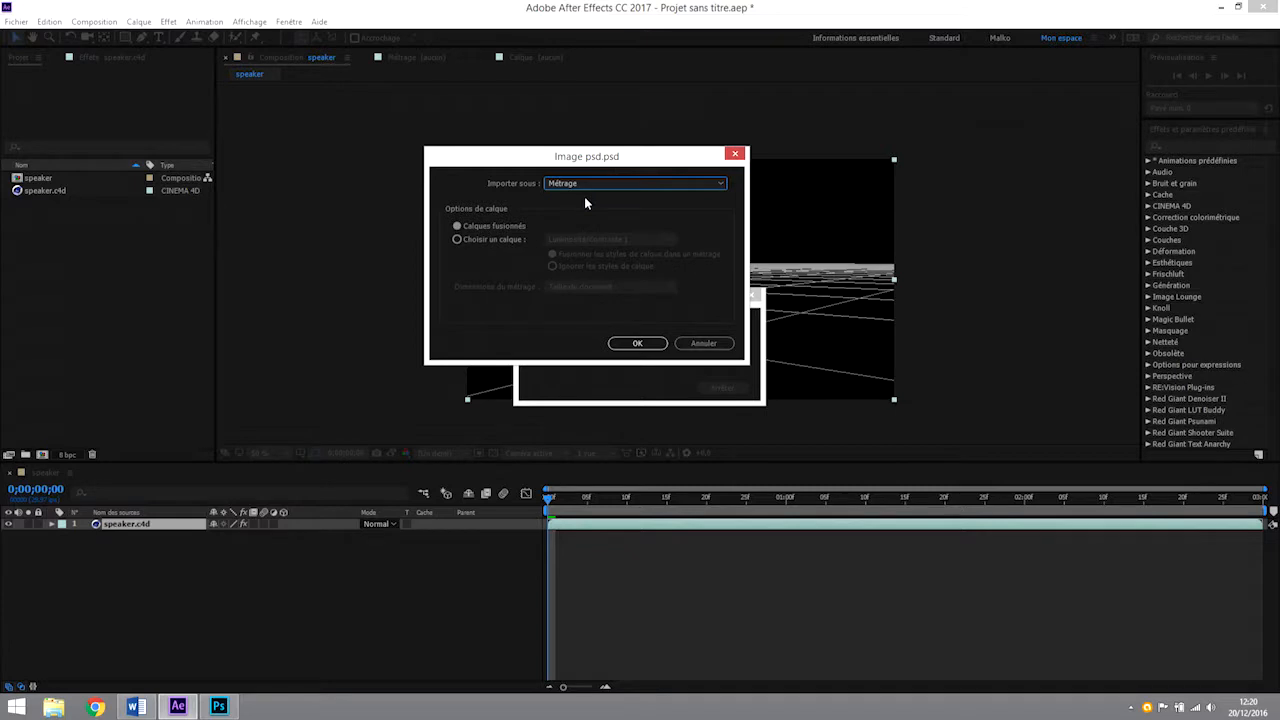
left_click(489, 229)
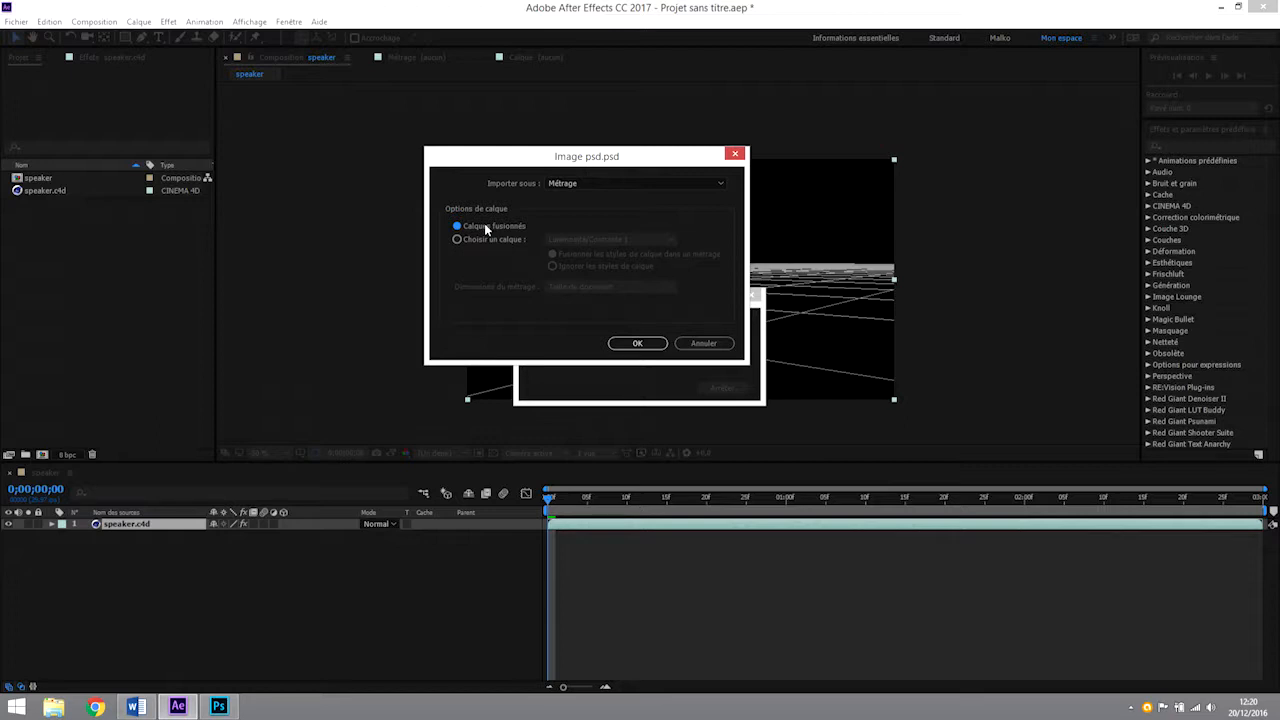
left_click(457, 240)
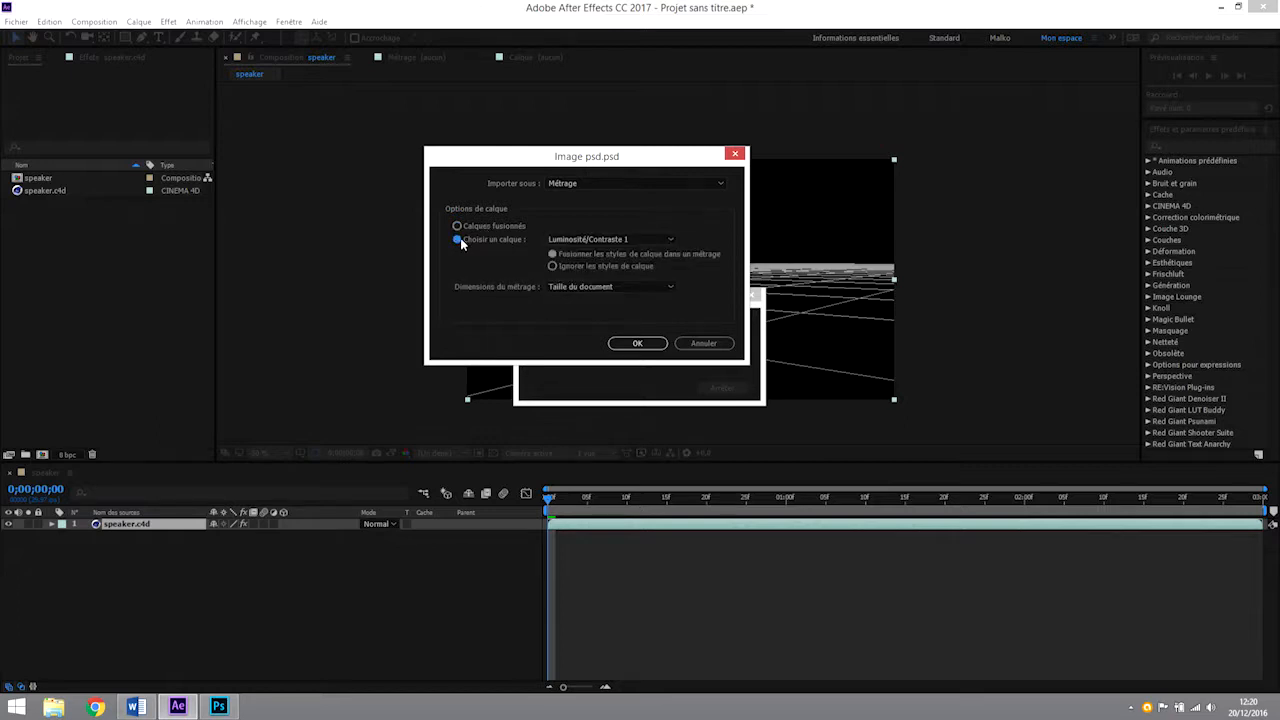
left_click(614, 241)
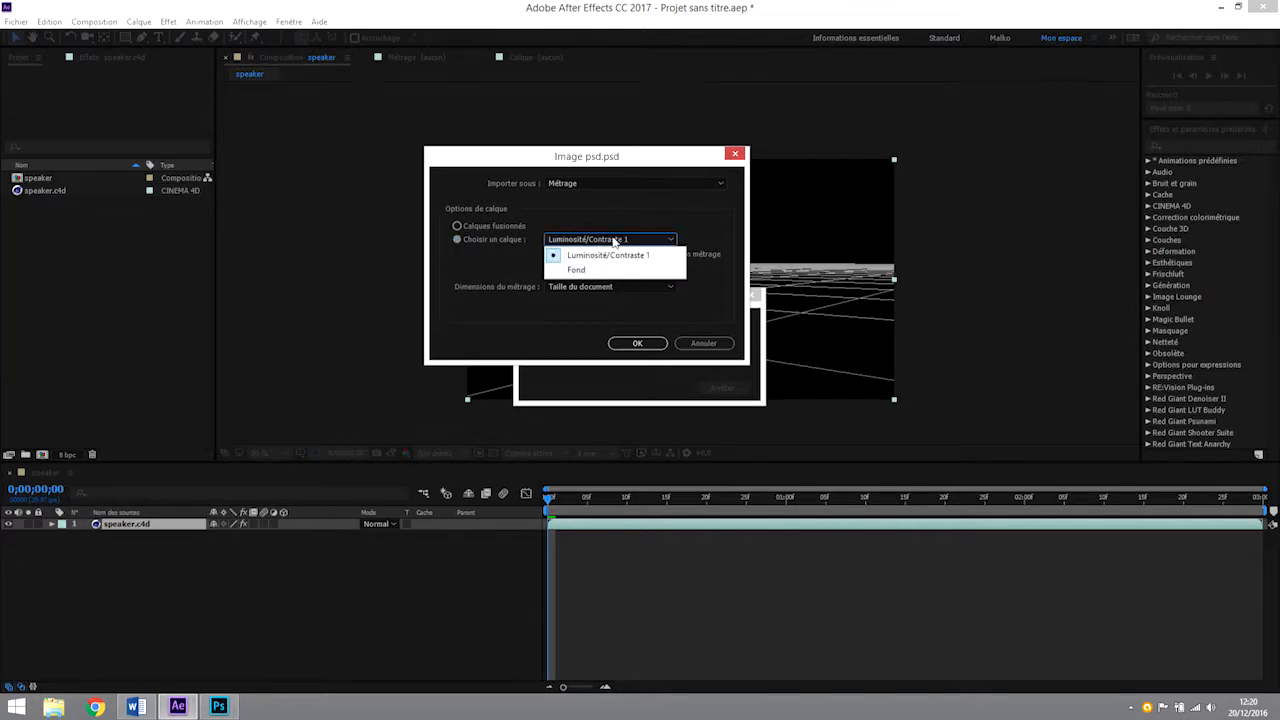
left_click(584, 272)
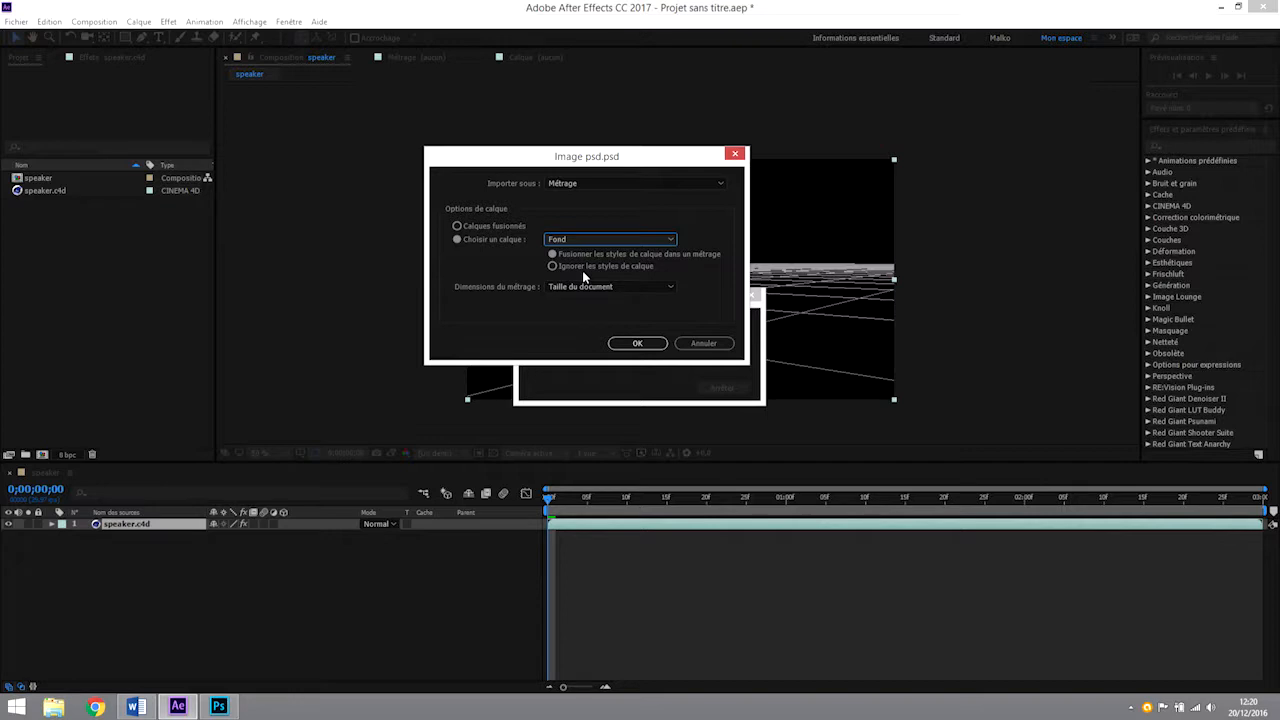
left_click(470, 227)
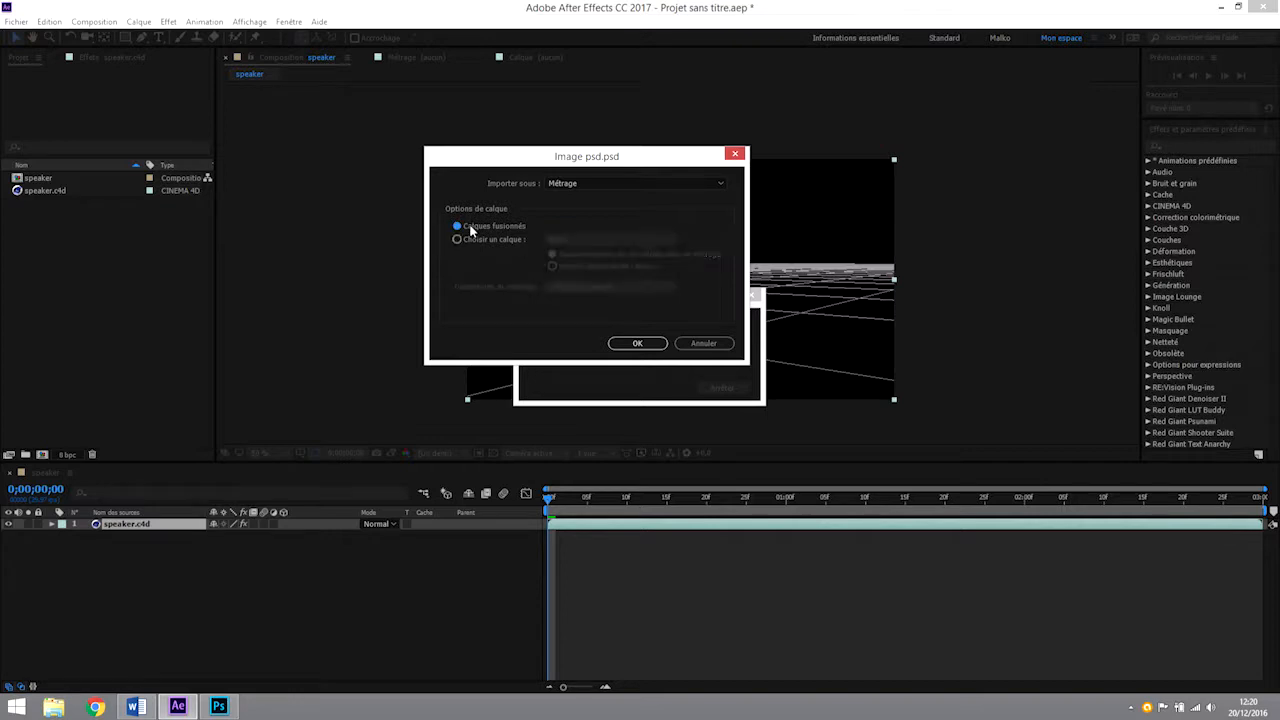
Keep the Métrage import type with merged layers and finish importing Image psd.psd into the project.
left_click(596, 185)
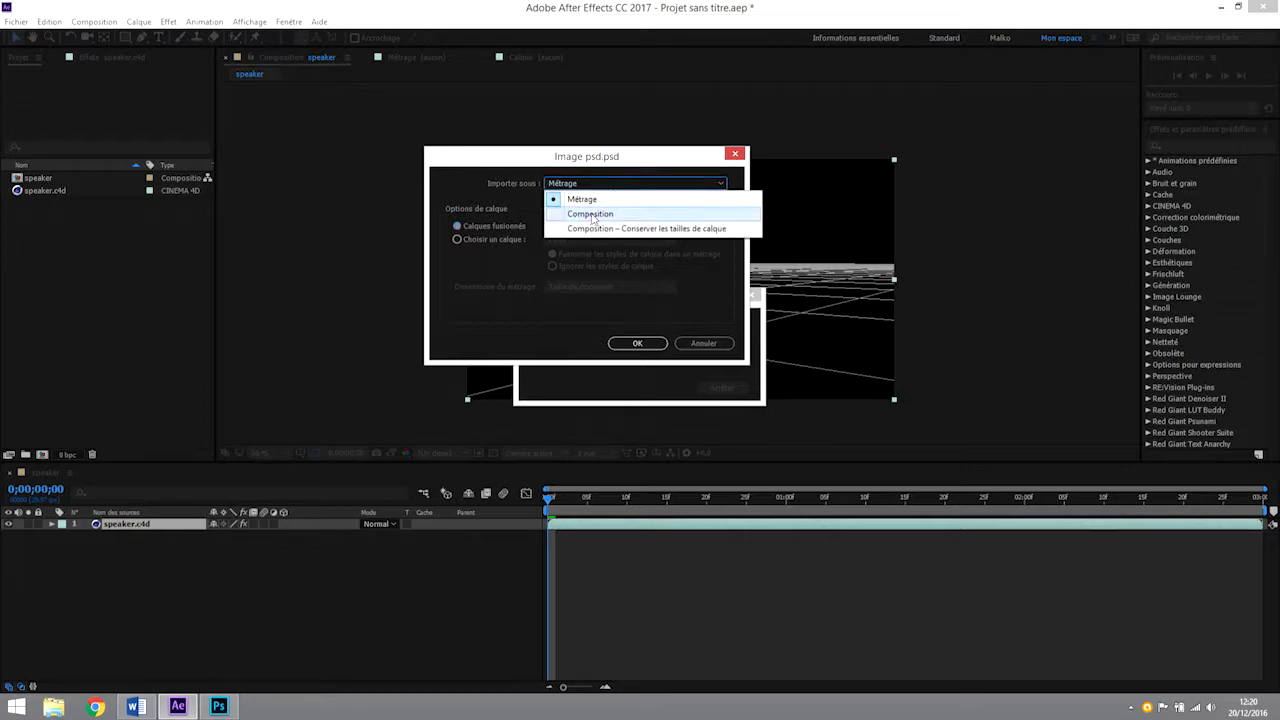
left_click(519, 176)
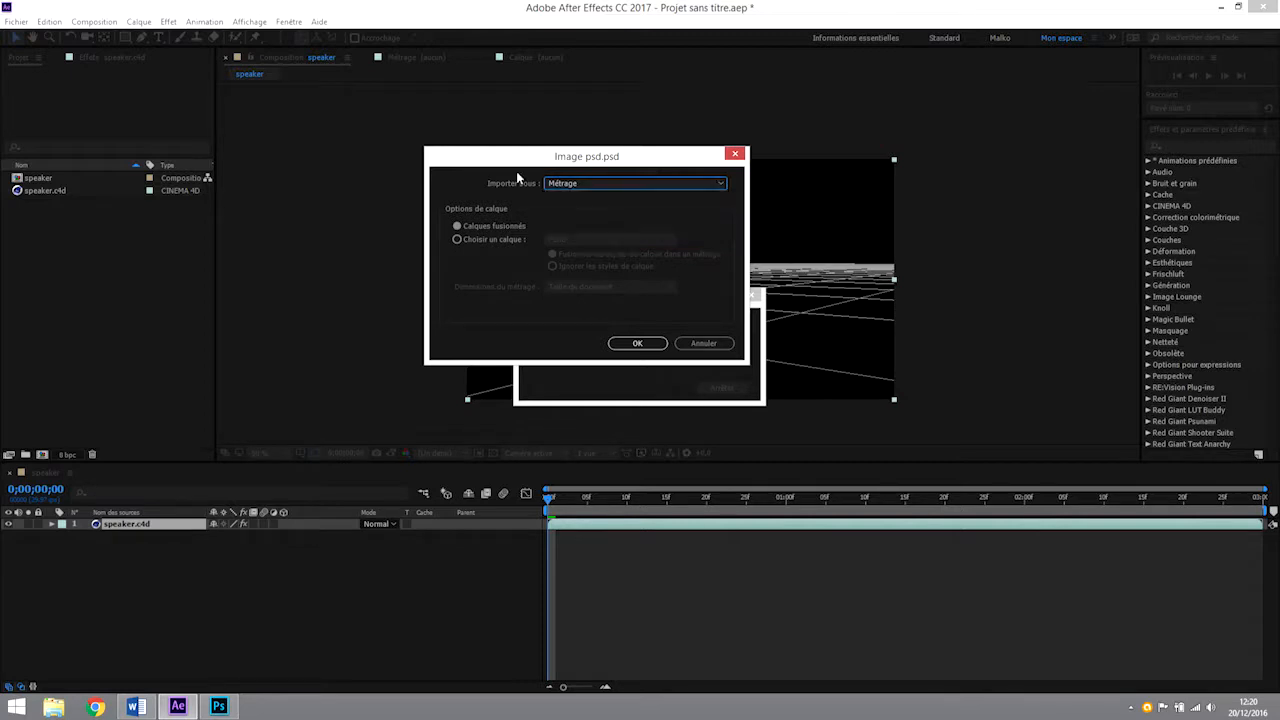
left_click(469, 225)
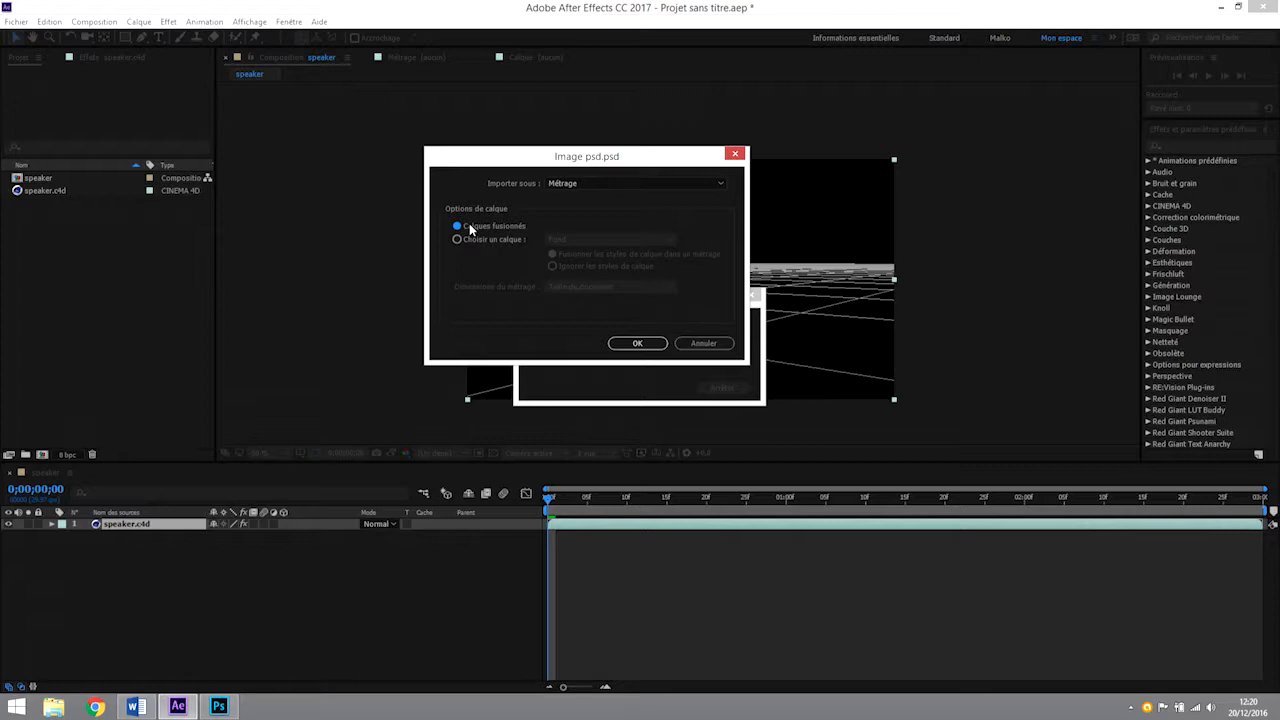
left_click(641, 345)
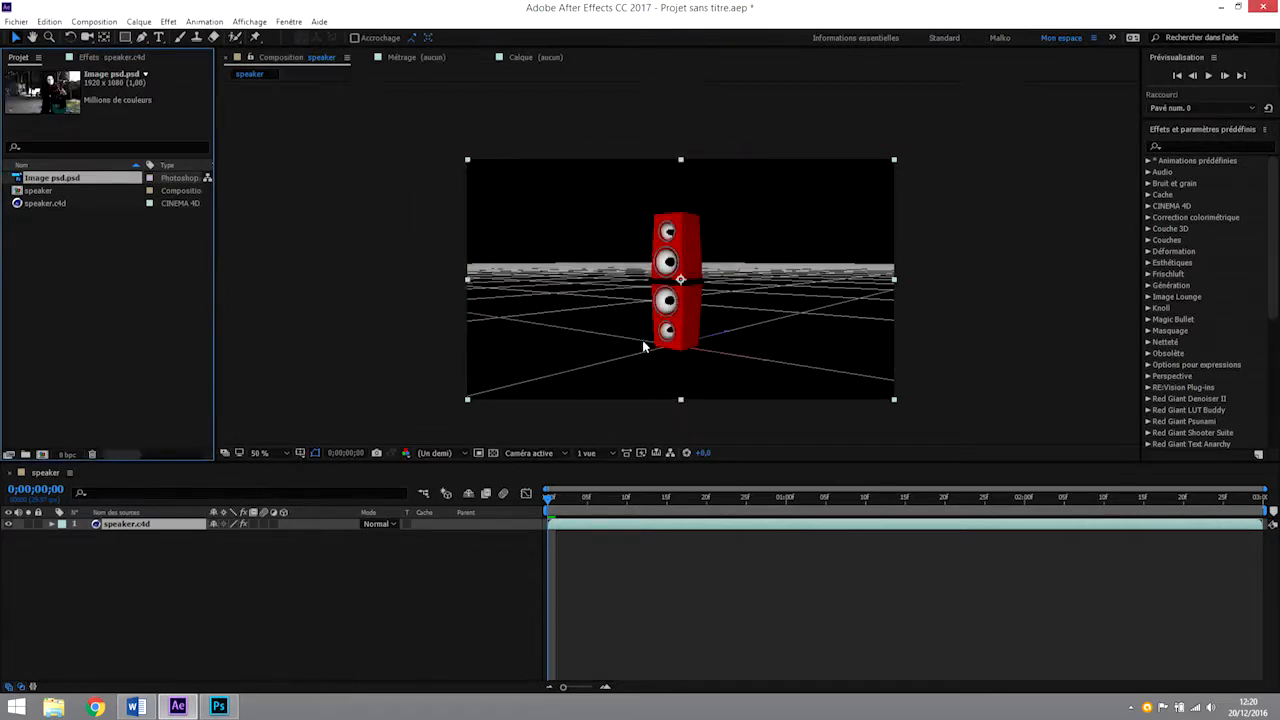
Create a new composition from the imported Image psd.psd footage and select it in the project.
left_click_drag(32, 178, 103, 400)
left_click_drag(19, 178, 43, 458)
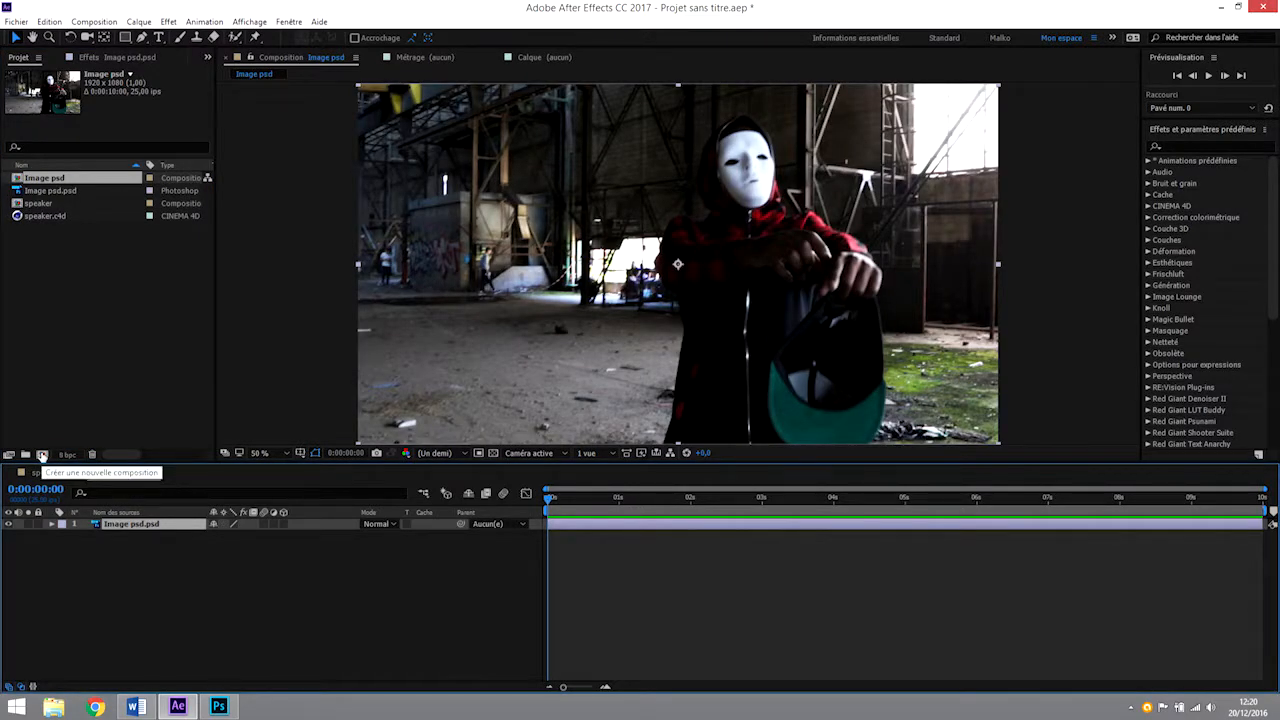
left_click(43, 178)
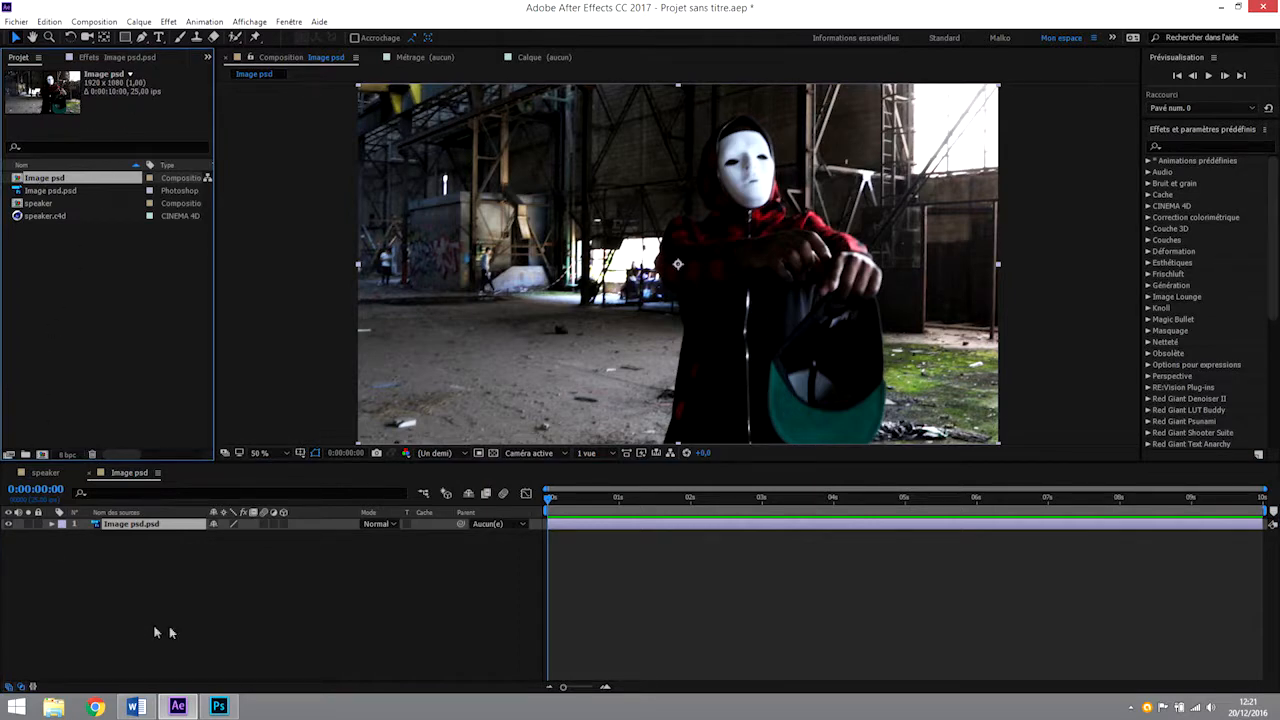
Review the Image psd composition's size, frame rate and duration settings without changing them.
left_click(207, 596)
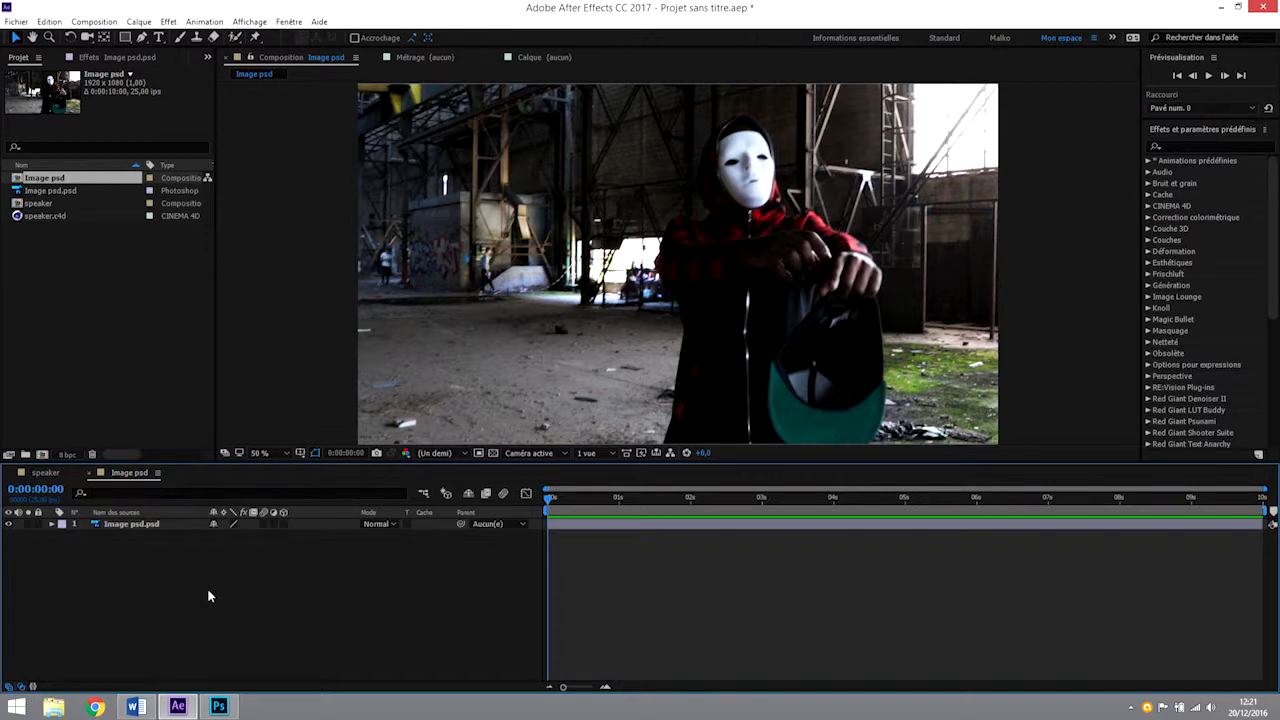
key("ctrl+k")
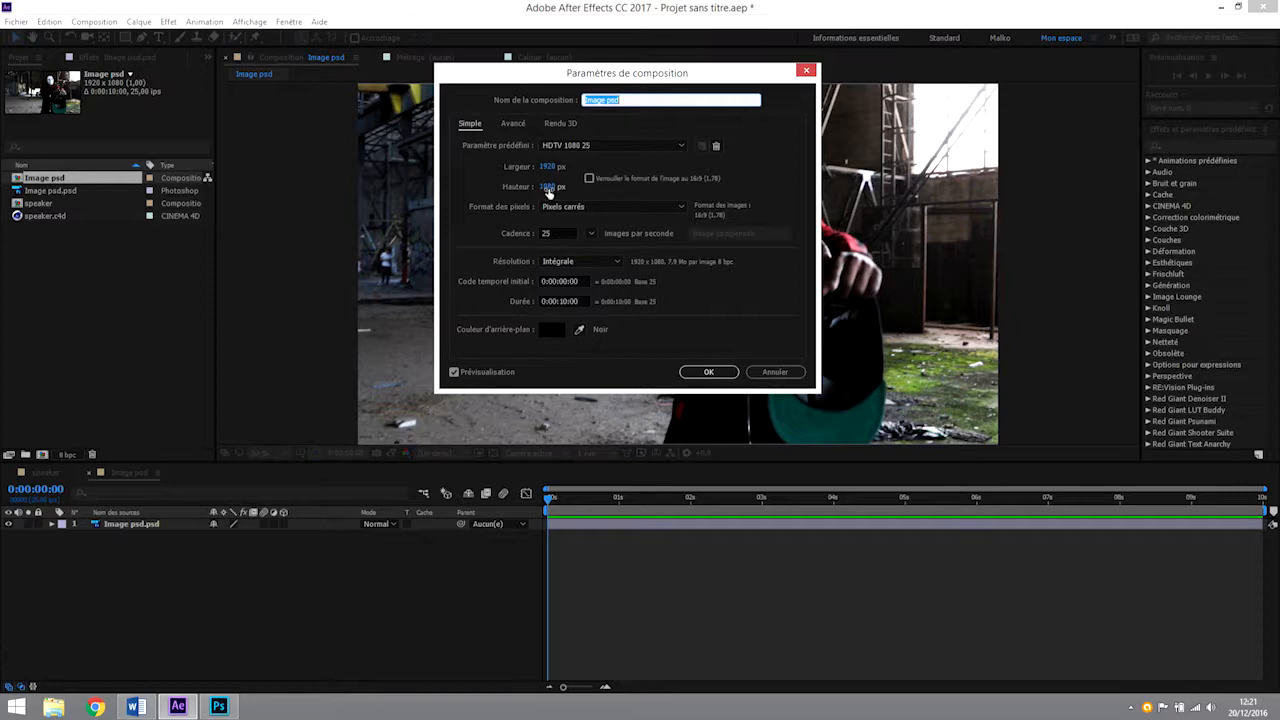
left_click(767, 374)
Move the current time to 0:00:01:24 and open the Image psd.psd layer's source file in Photoshop for editing.
left_click_drag(553, 501, 688, 497)
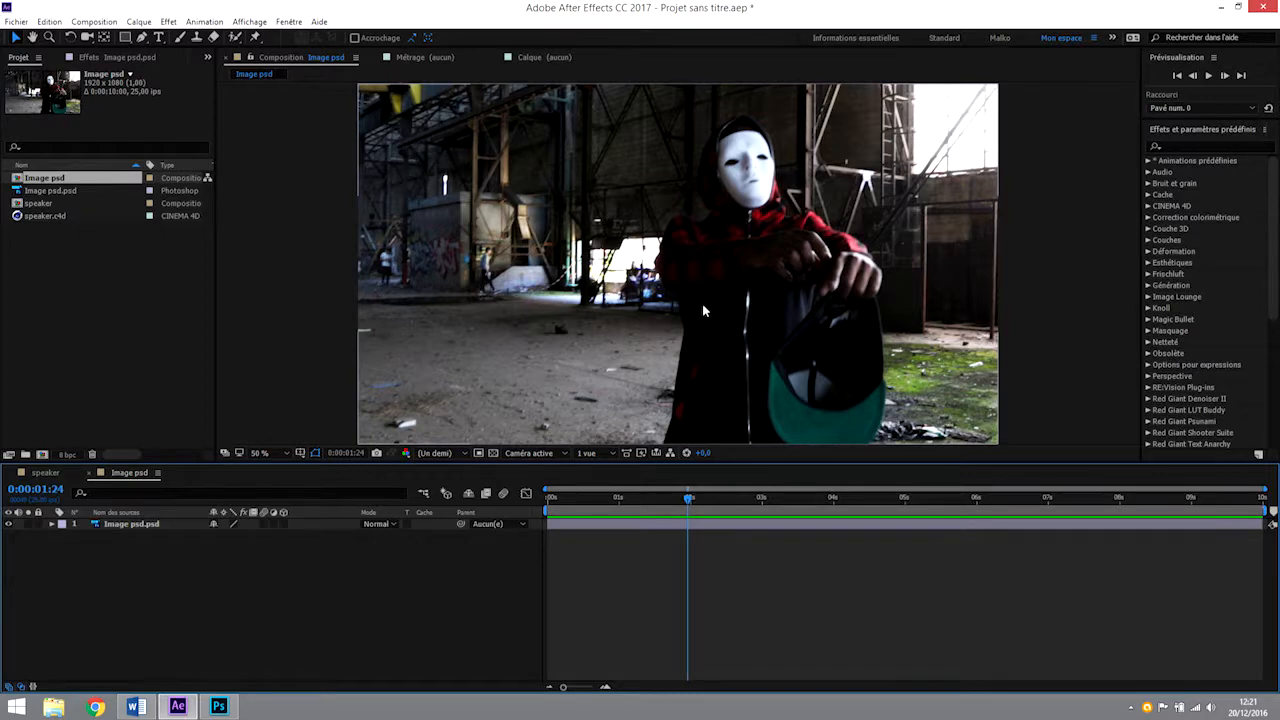
left_click(110, 527)
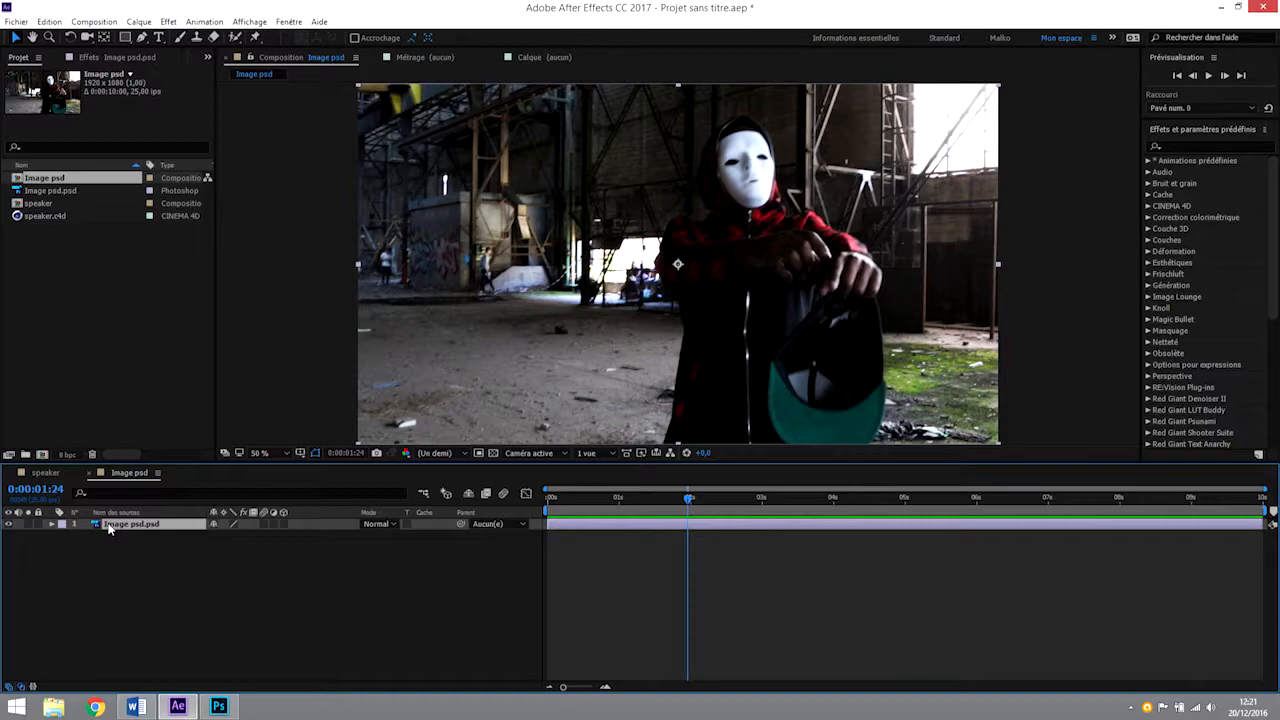
key("ctrl+e")
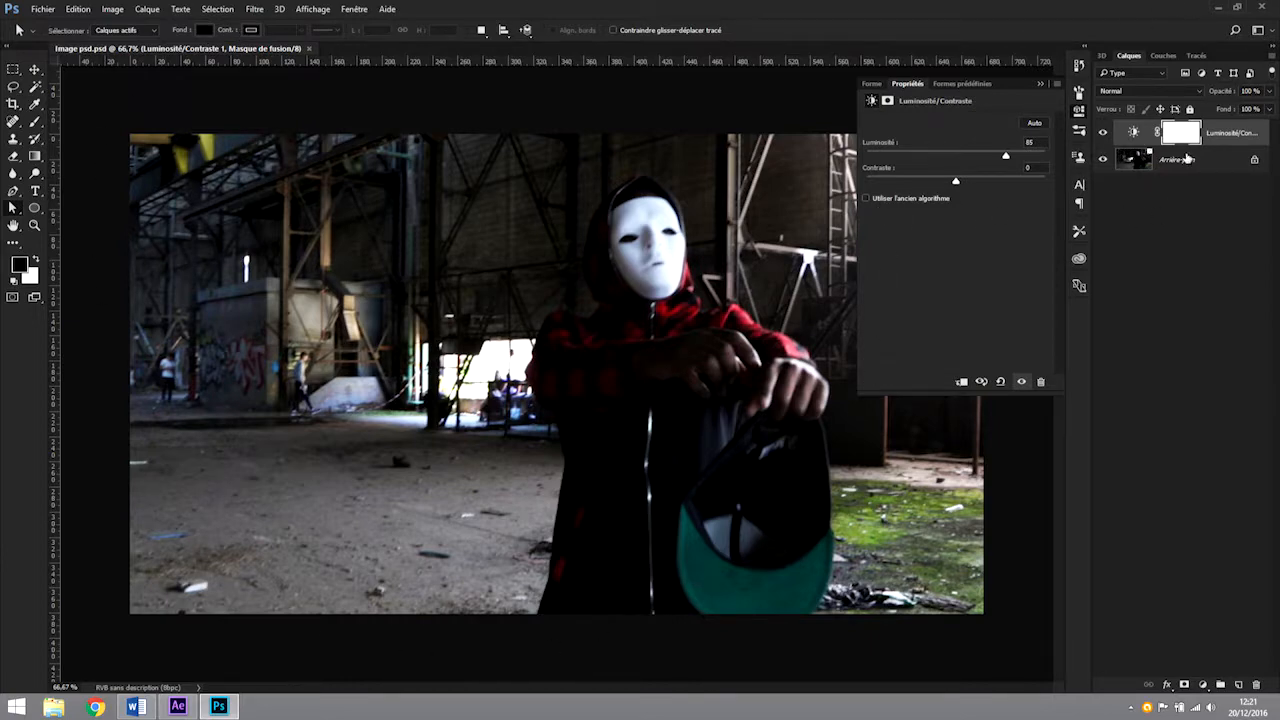
Set the Luminosité/Contraste adjustment layer's brightness to -150 and its contrast to about 55.
left_click_drag(1005, 158, 879, 160)
left_click_drag(958, 182, 1005, 181)
left_click_drag(881, 157, 853, 160)
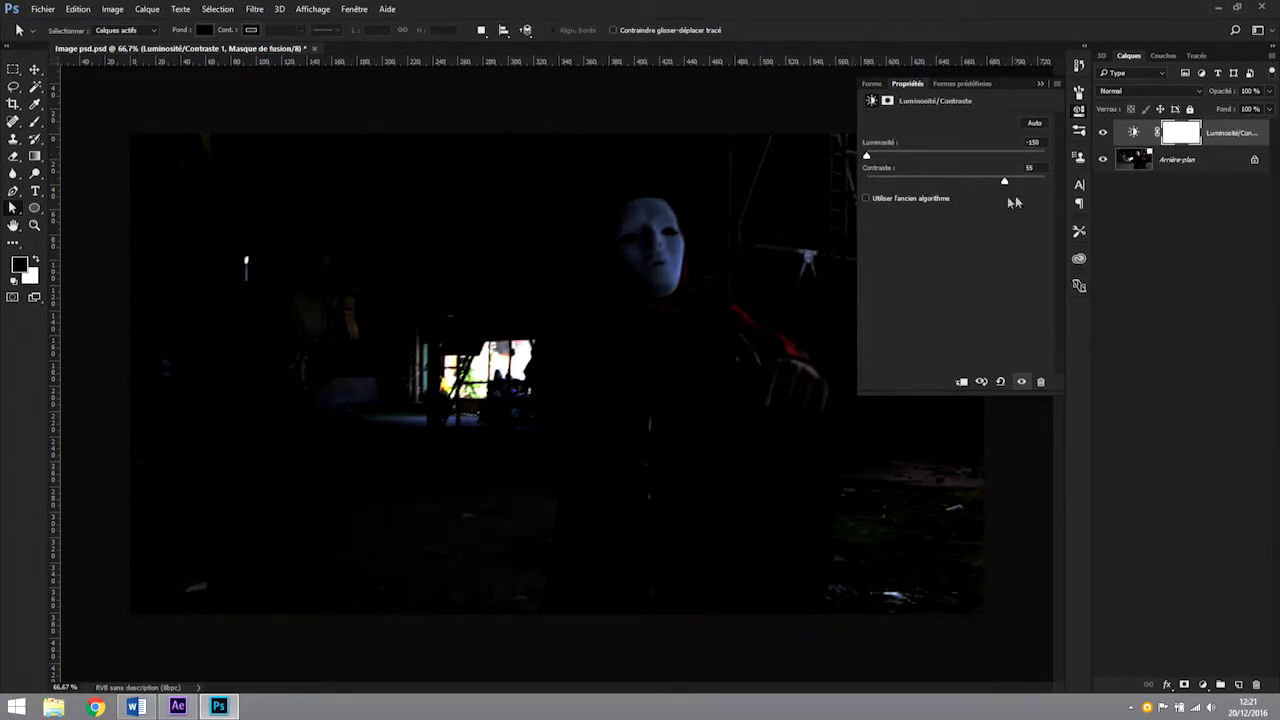
left_click_drag(1005, 184, 1003, 188)
Save Image psd.psd and switch back to After Effects to update the linked image.
key("ctrl+s")
left_click(177, 706)
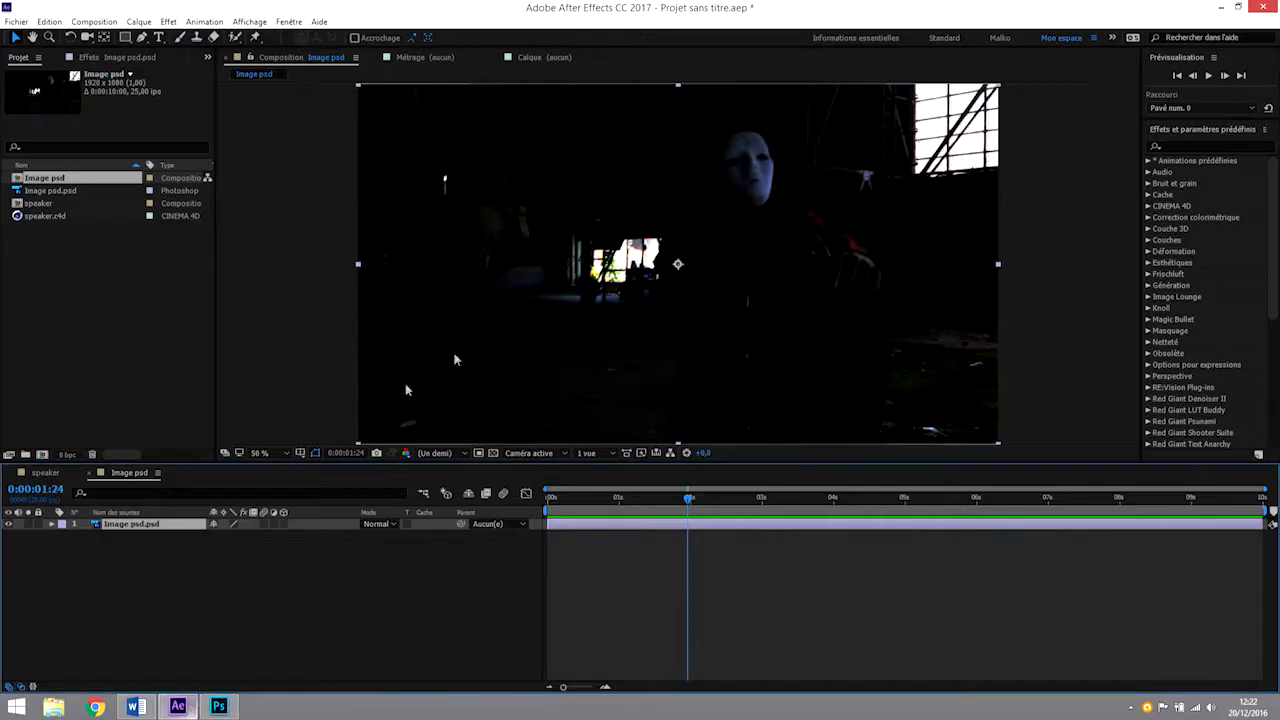